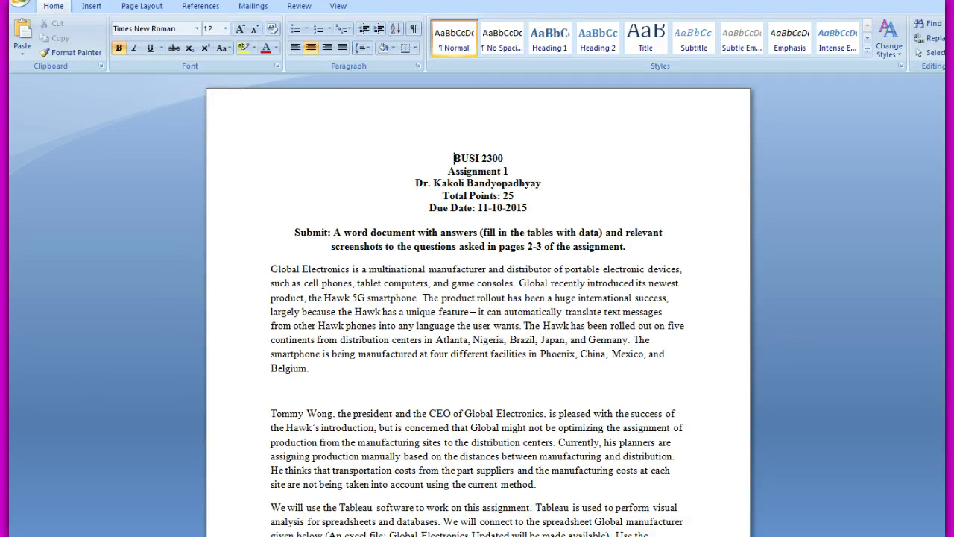
Switch from Word to the Blackboard course page listing the Week 4 assignment files.
{"action": "key", "text": "alt+Tab"}
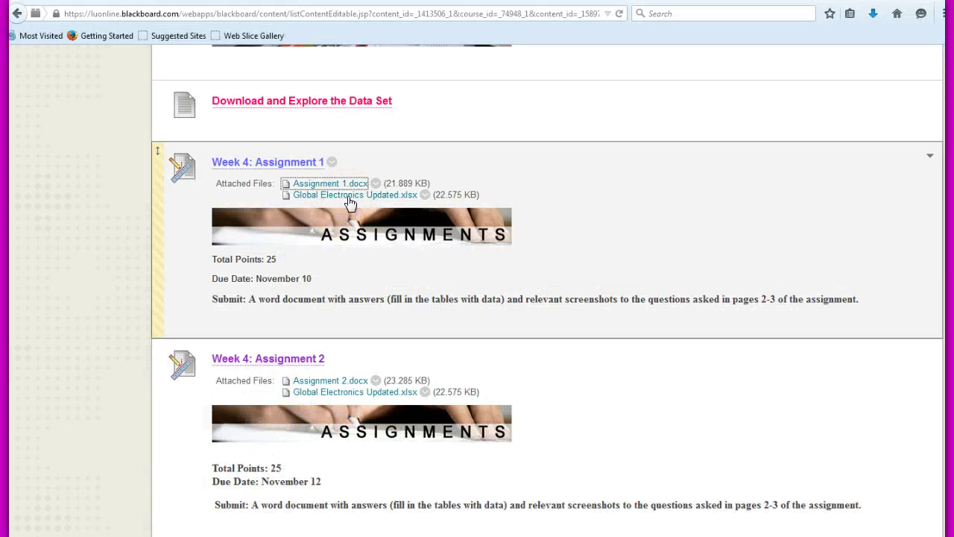
Point out the Week 4: Assignment 1 entry, then return to the BUSI 2300 Assignment 1 document.
{"action": "left_click", "coordinate": [347, 270]}
{"action": "key", "text": "alt+Tab"}
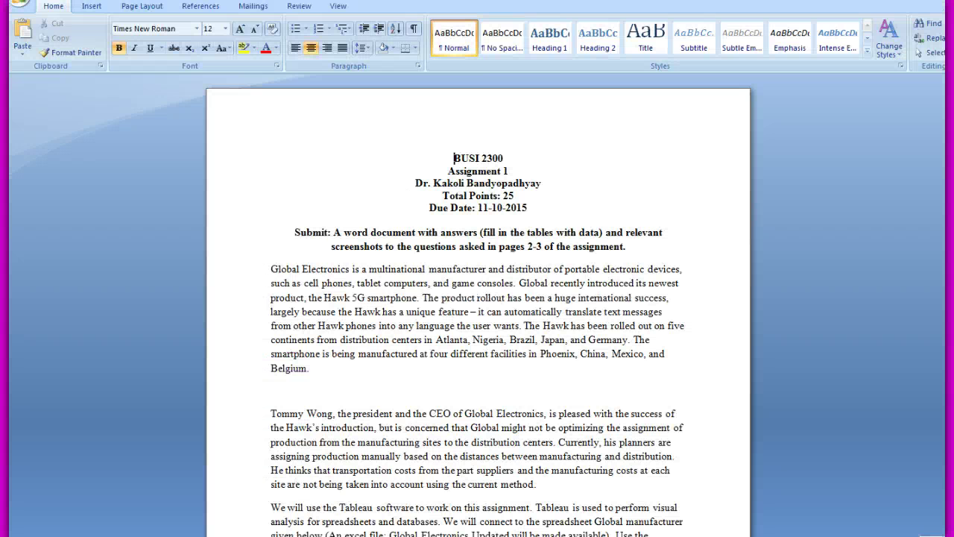
{"action": "left_click", "coordinate": [189, 501]}
{"action": "scroll", "coordinate": [477, 305], "scroll_direction": "down", "scroll_amount": 1}
{"action": "scroll", "coordinate": [477, 306], "scroll_direction": "down", "scroll_amount": 2}
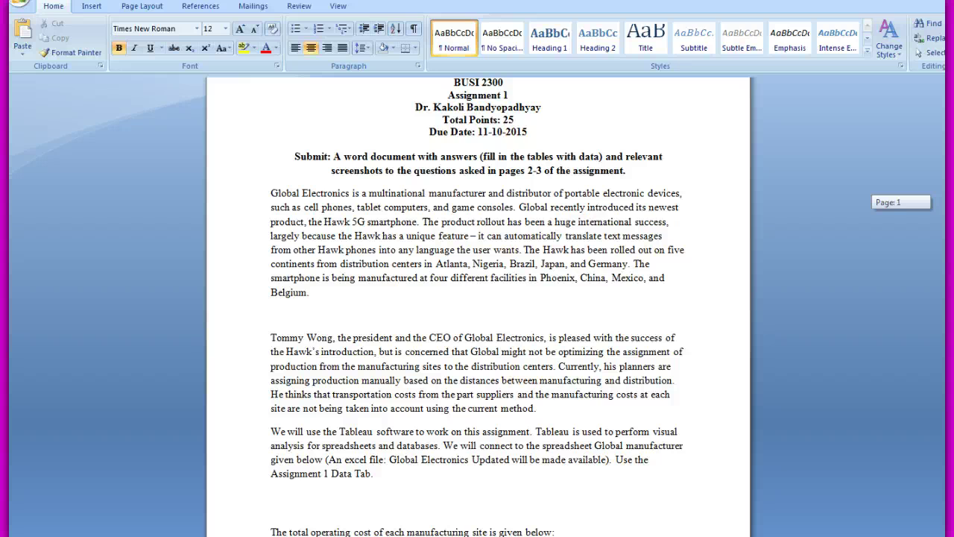
{"action": "scroll", "coordinate": [477, 306], "scroll_direction": "down", "scroll_amount": 1}
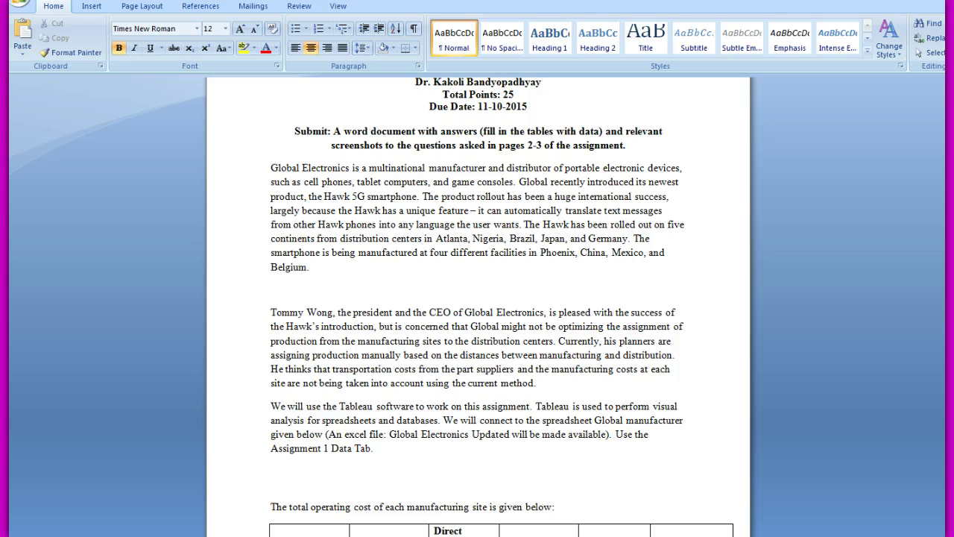
Scroll past the cost table to the Things to do questions on air freight and direct labor cost.
{"action": "scroll", "coordinate": [501, 307], "scroll_direction": "down", "scroll_amount": 3}
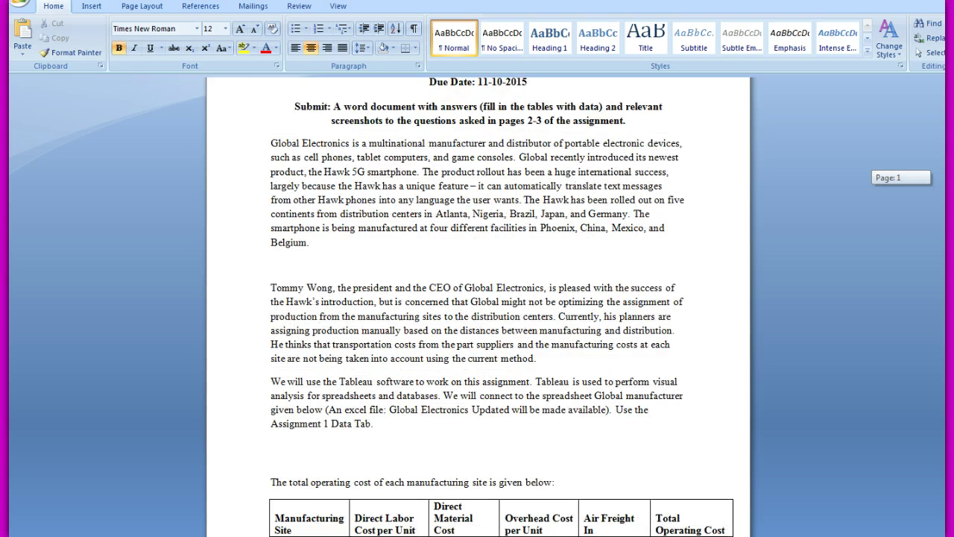
{"action": "scroll", "coordinate": [501, 305], "scroll_direction": "down", "scroll_amount": 1}
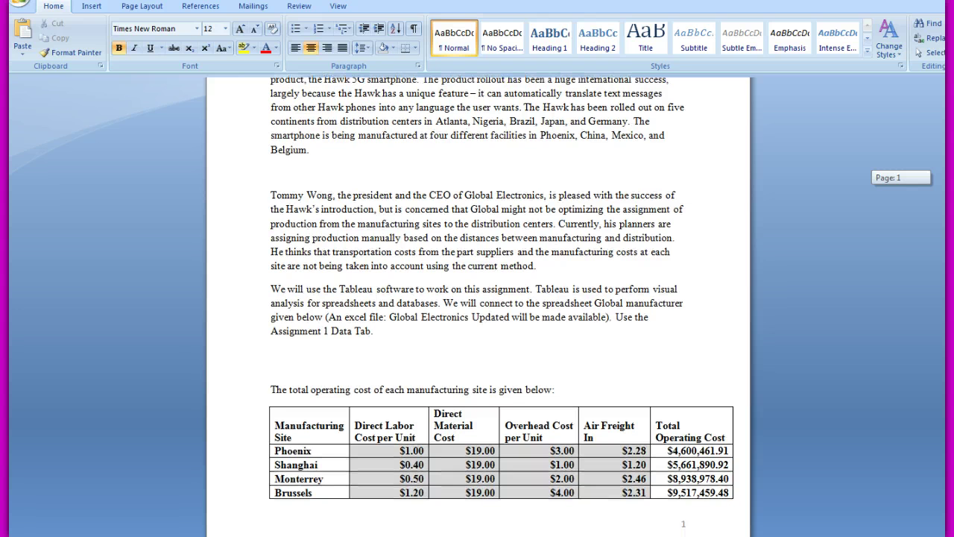
{"action": "scroll", "coordinate": [480, 305], "scroll_direction": "down", "scroll_amount": 2}
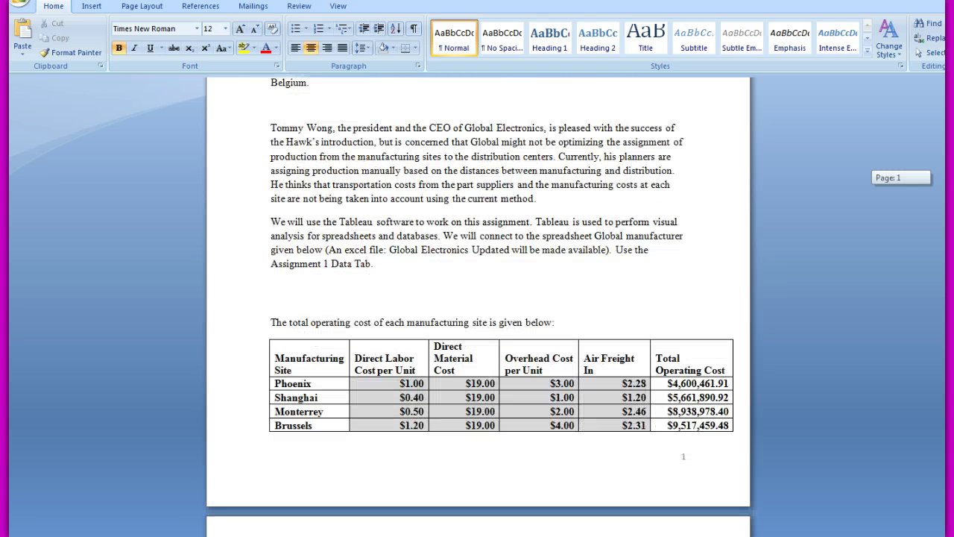
{"action": "scroll", "coordinate": [480, 306], "scroll_direction": "down", "scroll_amount": 2}
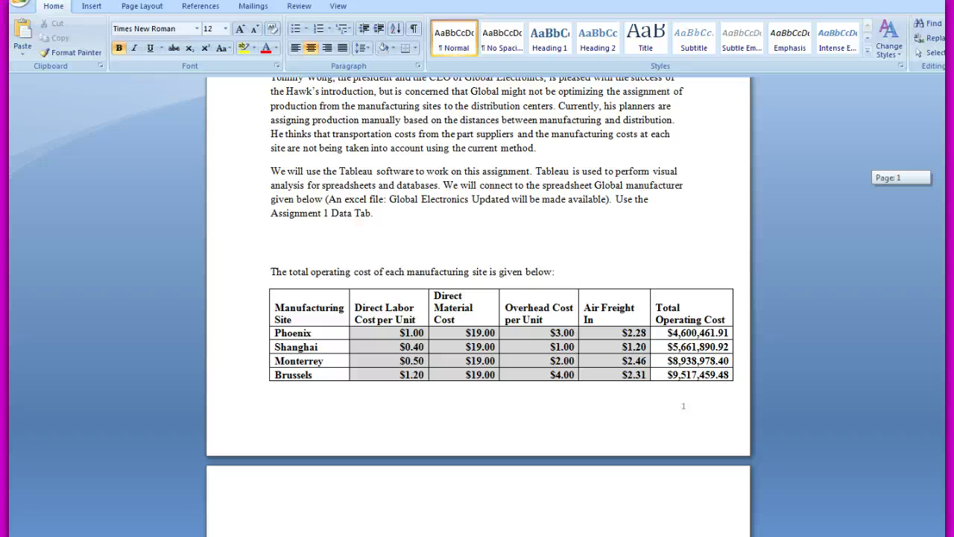
{"action": "scroll", "coordinate": [480, 305], "scroll_direction": "down", "scroll_amount": 2}
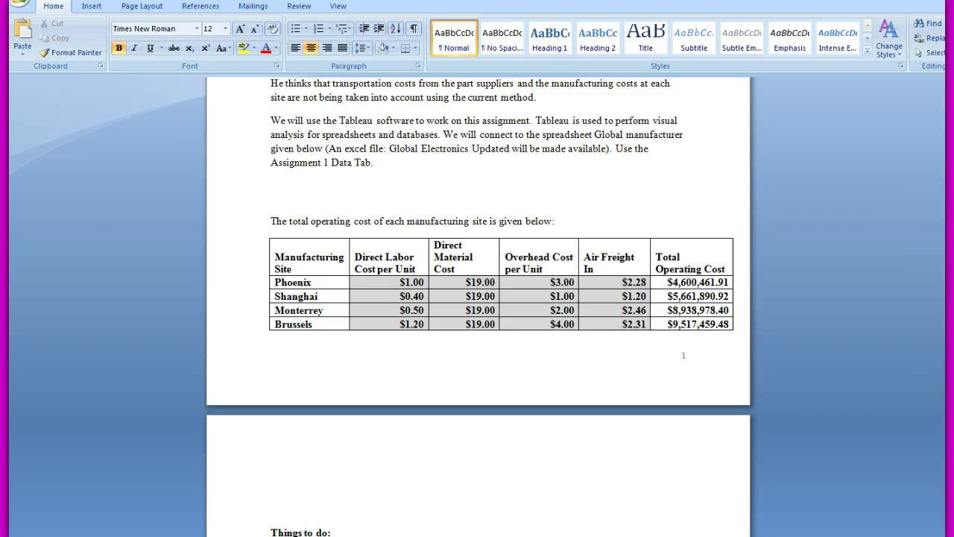
{"action": "scroll", "coordinate": [477, 298], "scroll_direction": "down", "scroll_amount": 2}
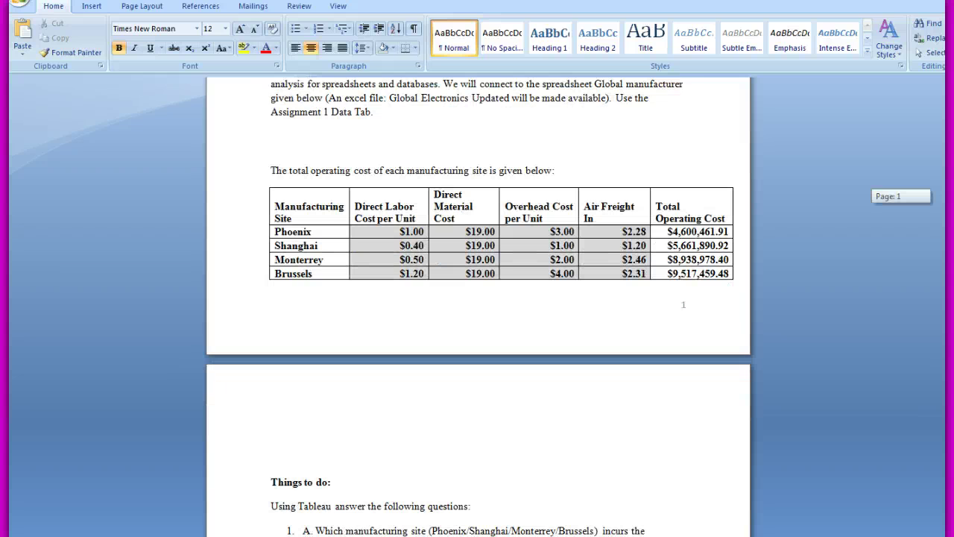
{"action": "scroll", "coordinate": [477, 298], "scroll_direction": "down", "scroll_amount": 2}
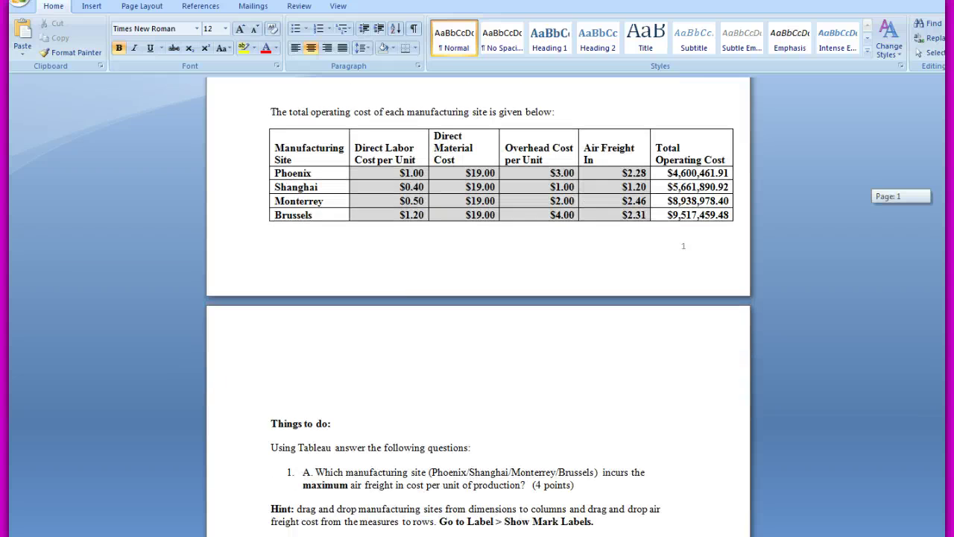
{"action": "scroll", "coordinate": [478, 299], "scroll_direction": "down", "scroll_amount": 5}
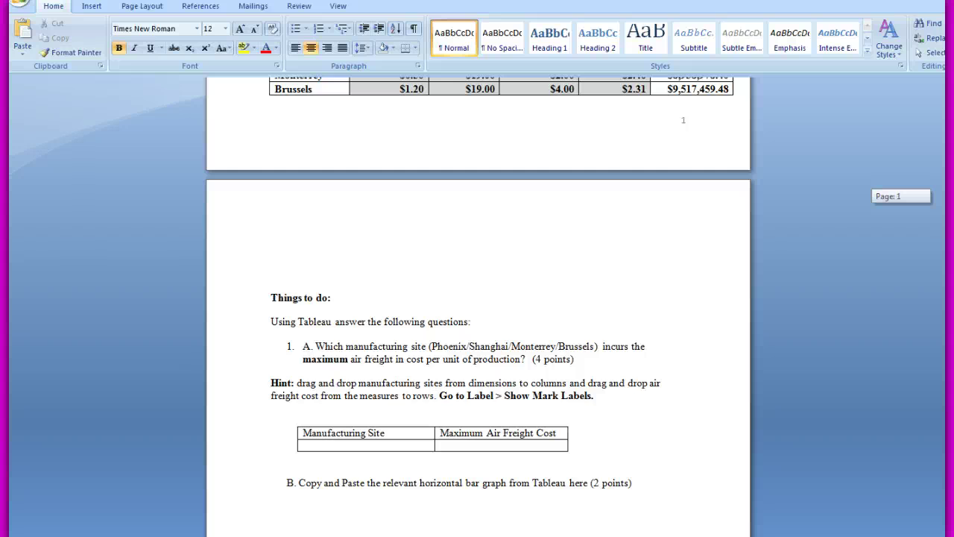
{"action": "scroll", "coordinate": [477, 299], "scroll_direction": "down", "scroll_amount": 5}
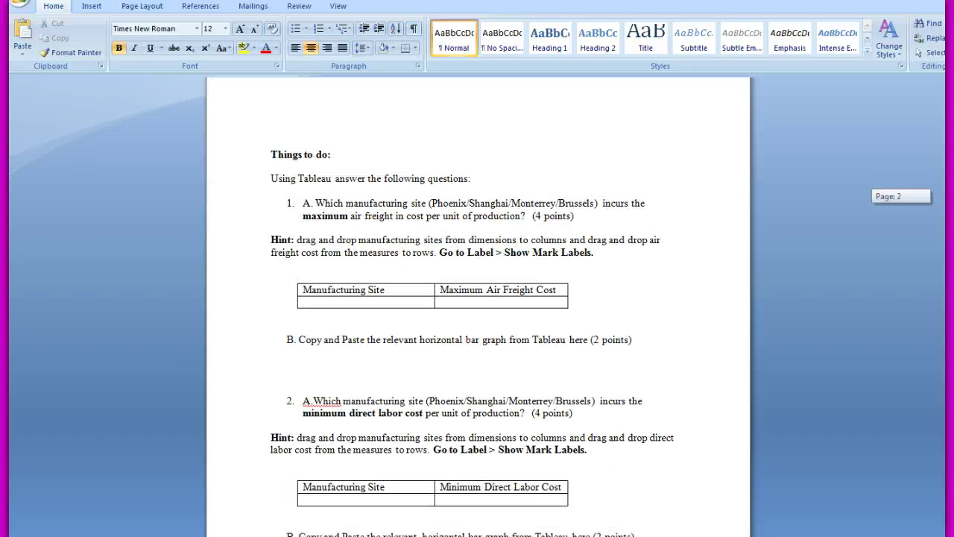
{"action": "scroll", "coordinate": [471, 331], "scroll_direction": "down", "scroll_amount": 1}
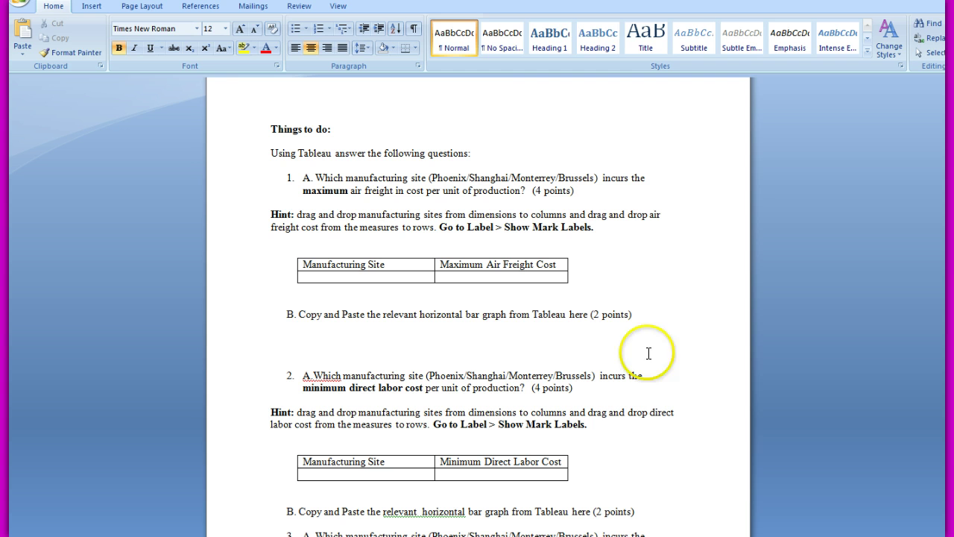
Launch Tableau 8.3 (32-bit) from the Start menu and begin connecting to data.
{"action": "key", "text": "super"}
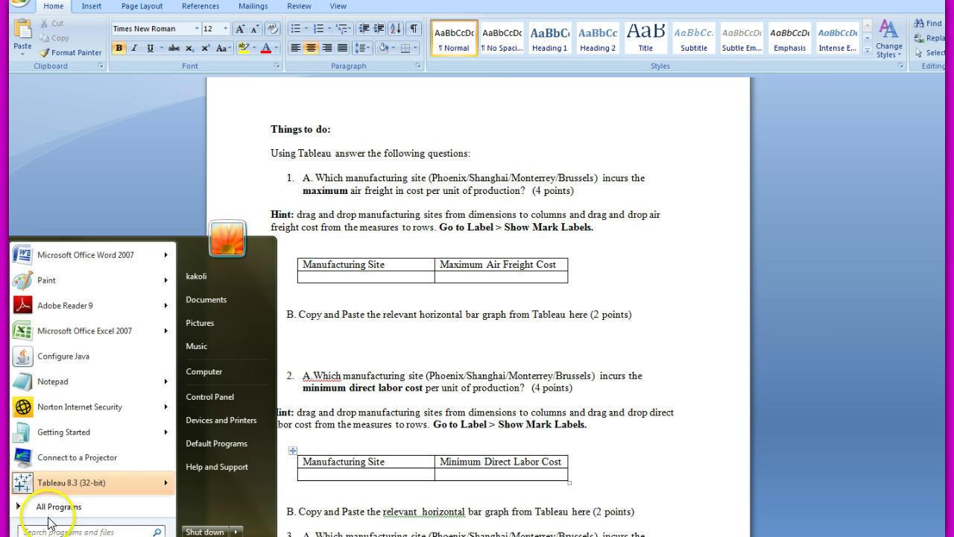
{"action": "left_click", "coordinate": [153, 486]}
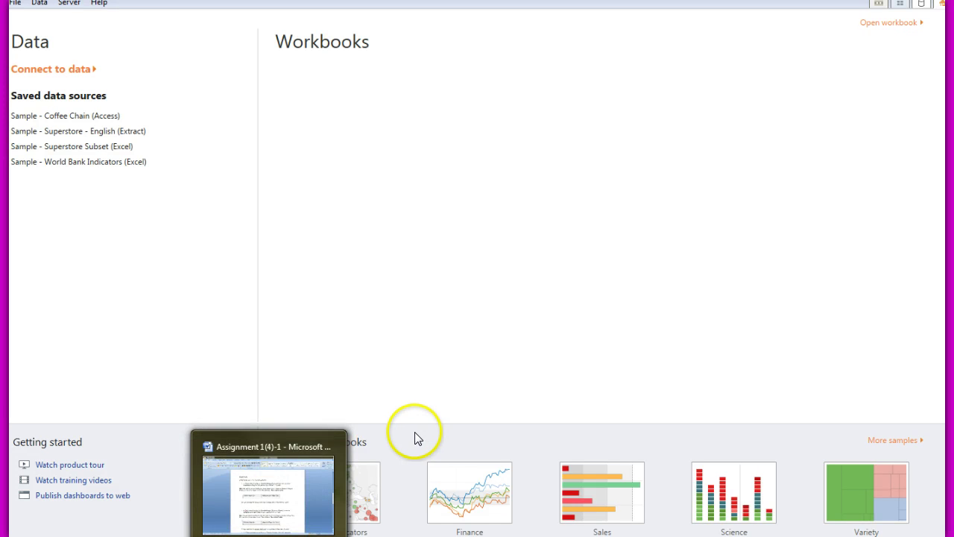
{"action": "left_click", "coordinate": [78, 71]}
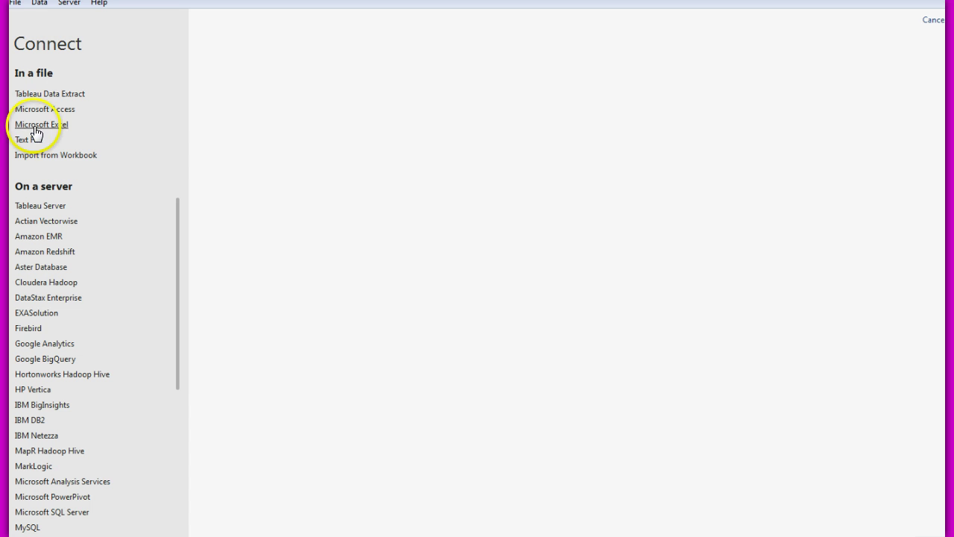
Connect Tableau to the Global Electronics Updated.xlsx Excel workbook.
{"action": "left_click", "coordinate": [34, 124]}
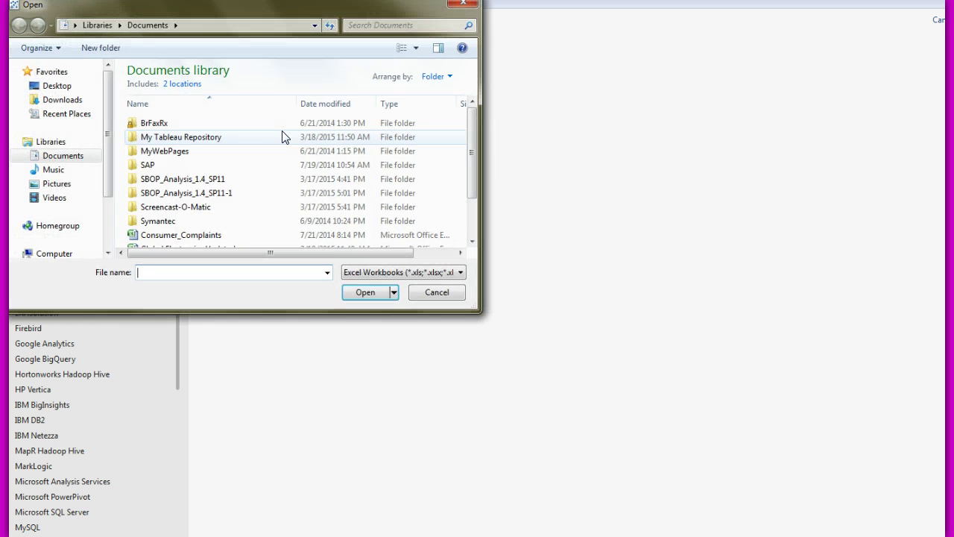
{"action": "left_click_drag", "start_coordinate": [476, 128], "coordinate": [472, 160]}
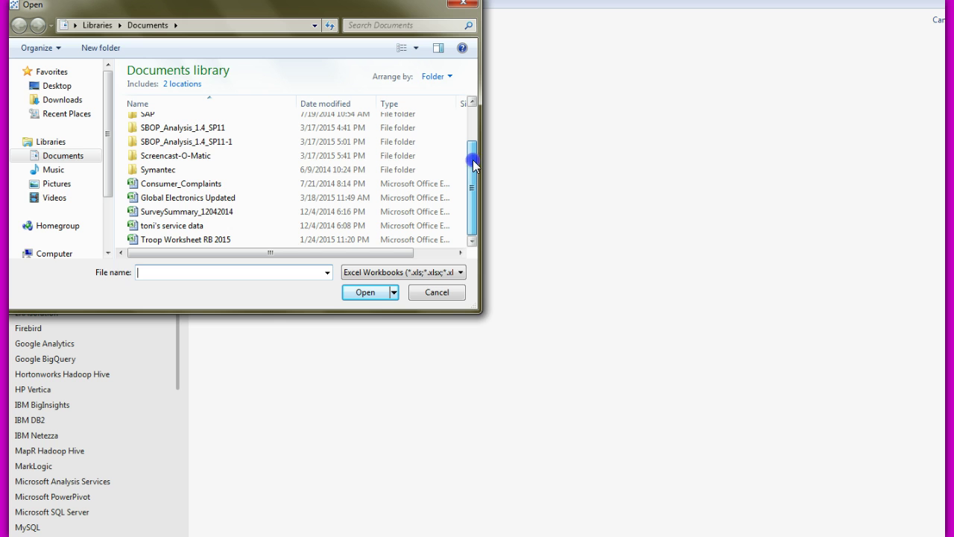
{"action": "left_click", "coordinate": [221, 198]}
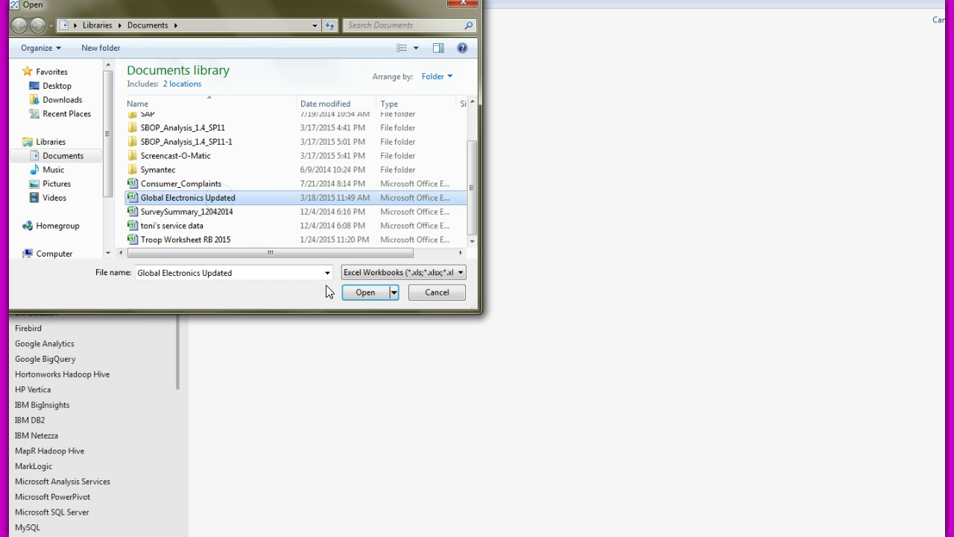
{"action": "left_click", "coordinate": [366, 292]}
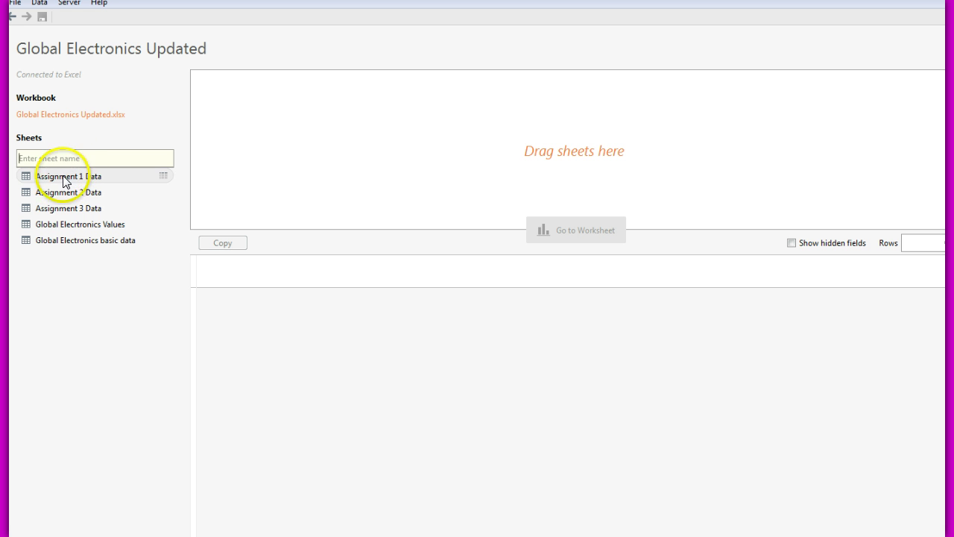
Make the Assignment 1 Data sheet the data source and go to a blank Sheet 1.
{"action": "left_click_drag", "start_coordinate": [65, 179], "coordinate": [486, 174]}
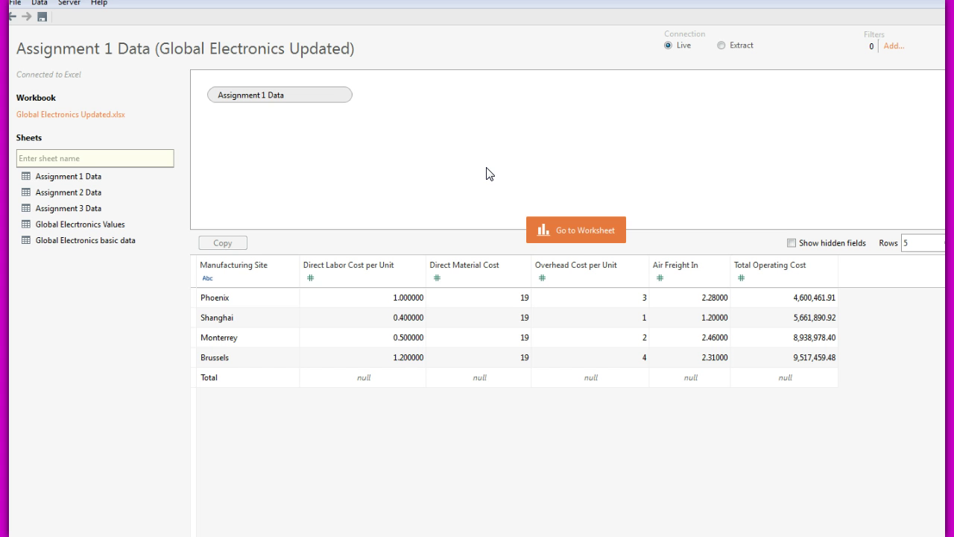
{"action": "left_click", "coordinate": [522, 170]}
{"action": "left_click", "coordinate": [556, 232]}
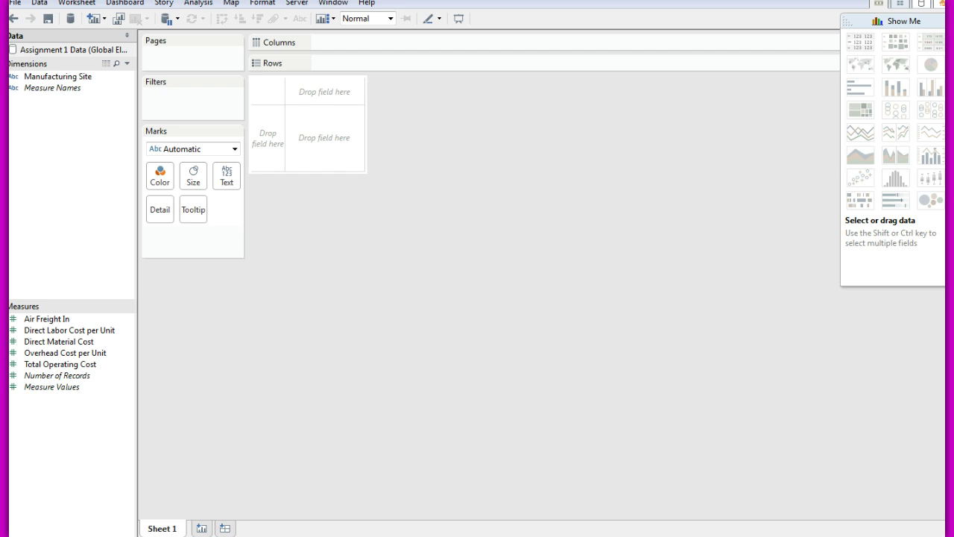
Check the assignment questions, then place Manufacturing Site on Columns to list Brussels, Monterrey, Phoenix, Shanghai and Total.
{"action": "key", "text": "alt+Tab"}
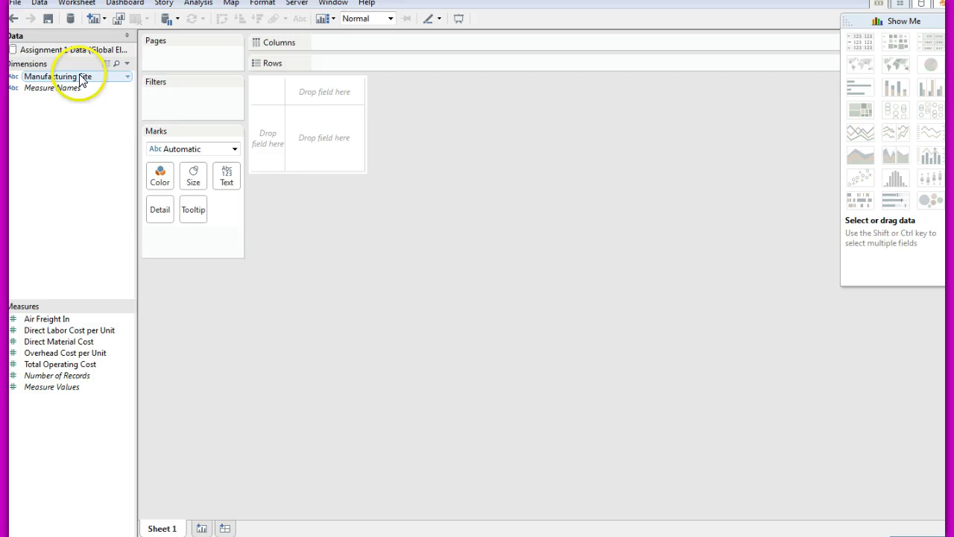
{"action": "left_click", "coordinate": [80, 77]}
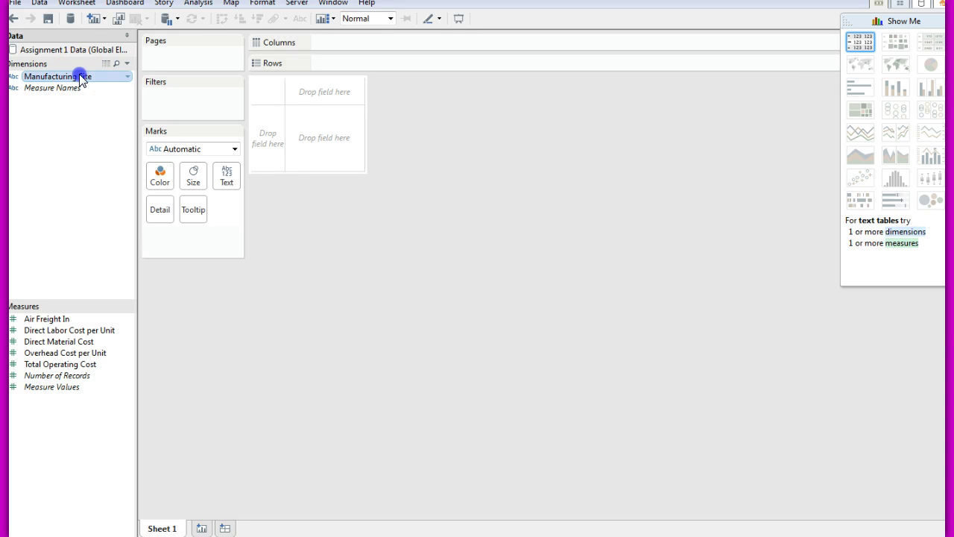
{"action": "left_click_drag", "start_coordinate": [80, 77], "coordinate": [407, 47]}
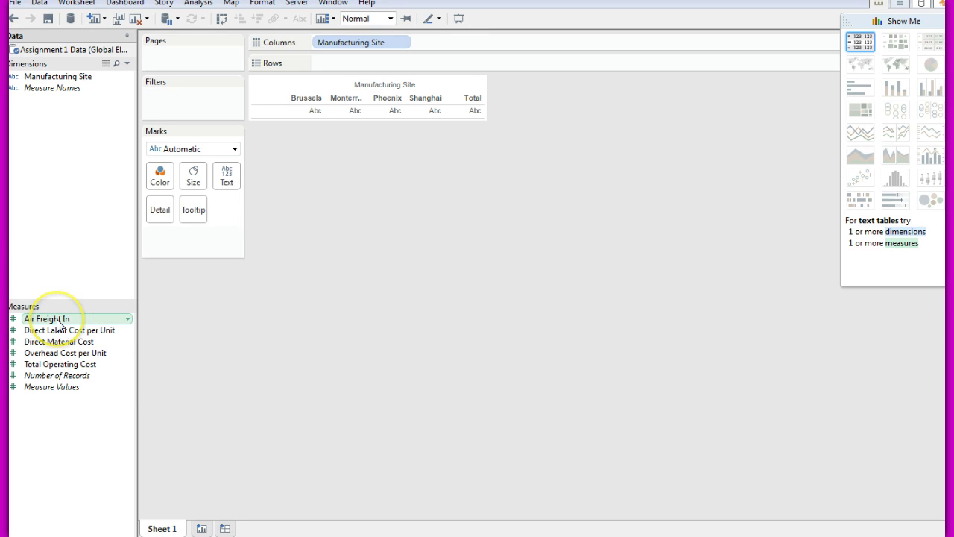
Chart SUM(Air Freight In) as labelled bars per site: 2.310, 2.460, 2.280, 1.200.
{"action": "mouse_move", "coordinate": [58, 322]}
{"action": "left_mouse_down"}
{"action": "mouse_move", "coordinate": [283, 193]}
{"action": "mouse_move", "coordinate": [315, 64]}
{"action": "mouse_move", "coordinate": [328, 64]}
{"action": "left_mouse_up"}
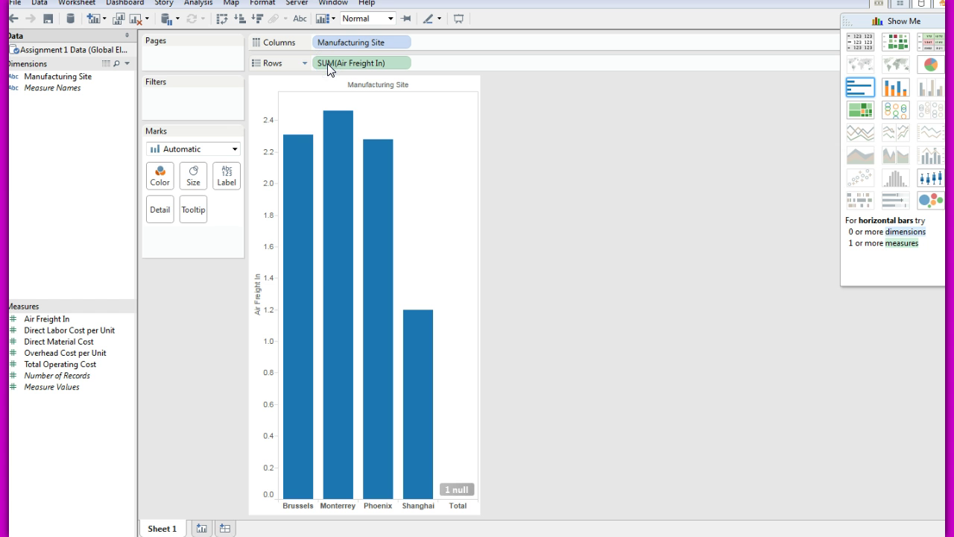
{"action": "left_click", "coordinate": [228, 178]}
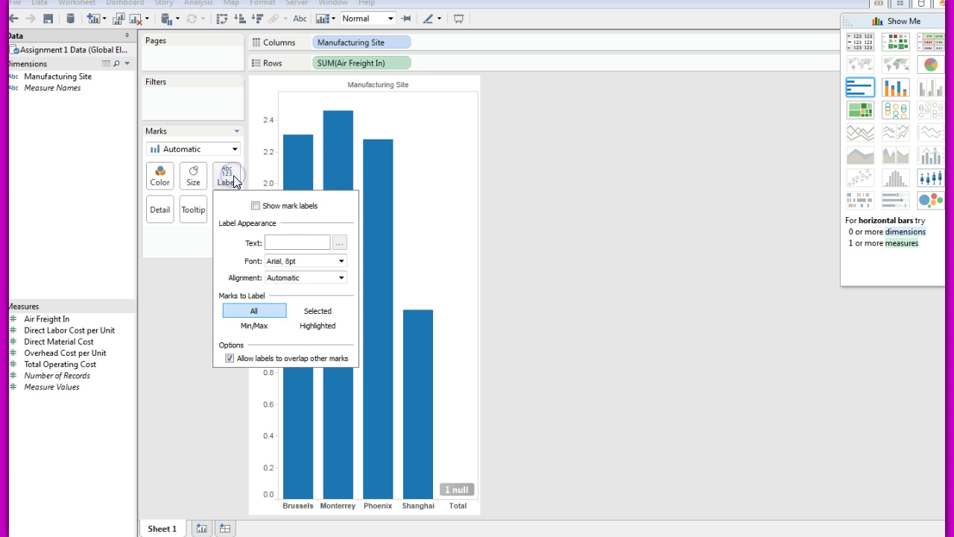
{"action": "left_click", "coordinate": [256, 205]}
{"action": "left_click", "coordinate": [343, 355]}
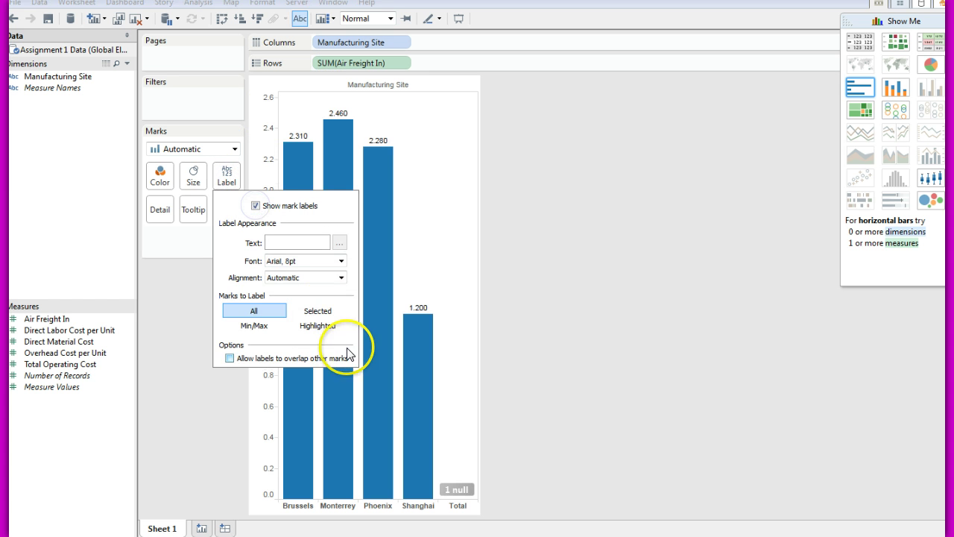
{"action": "left_click", "coordinate": [206, 374]}
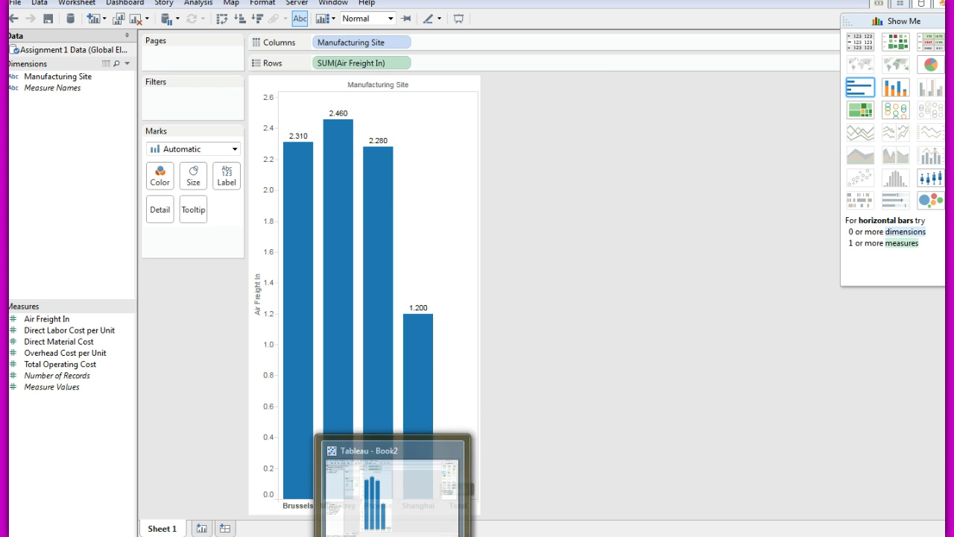
Return to Word and place the cursor in the empty Maximum Air Freight Cost answer row.
{"action": "left_click", "coordinate": [428, 451]}
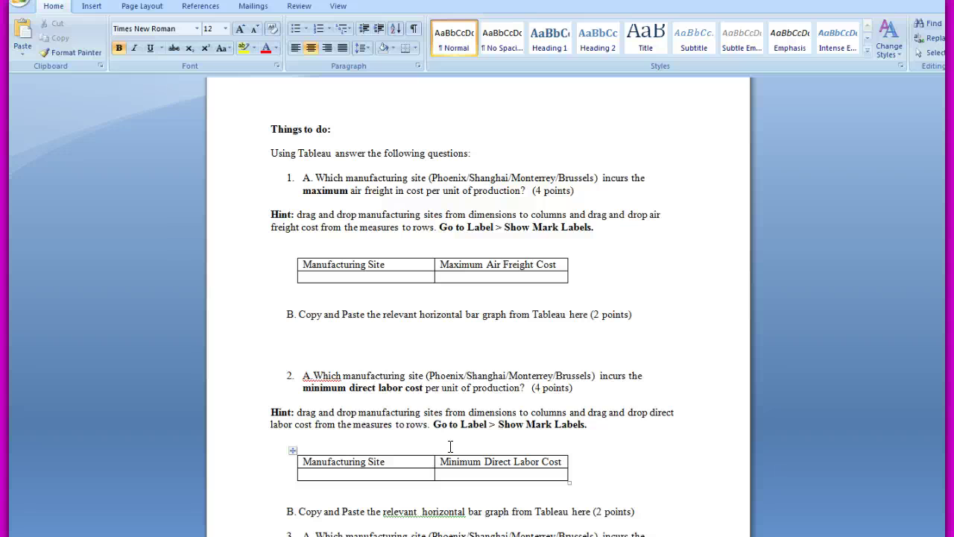
{"action": "left_click", "coordinate": [326, 277]}
{"action": "left_click", "coordinate": [333, 276]}
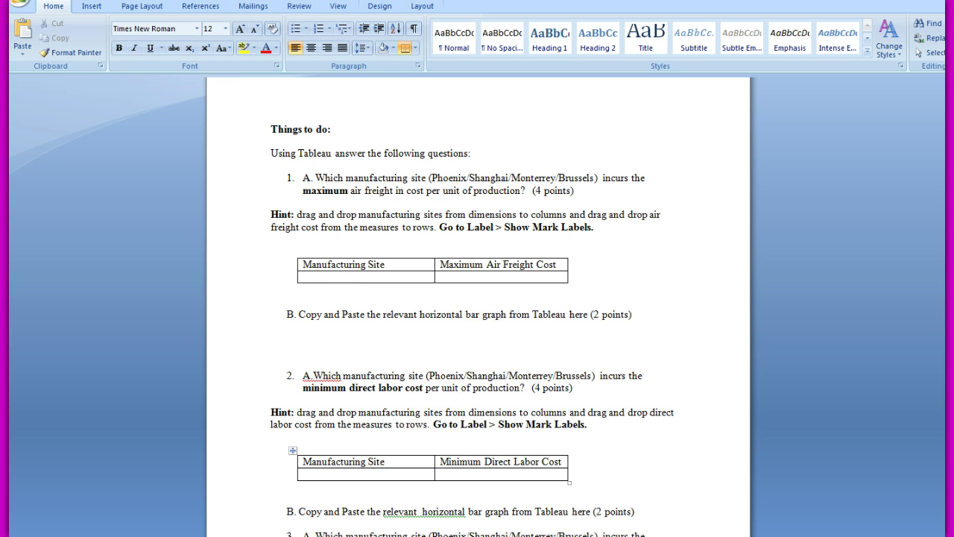
Back in Tableau, read Monterrey's highest Air Freight In value of 2.460 from its bar.
{"action": "left_click", "coordinate": [393, 522]}
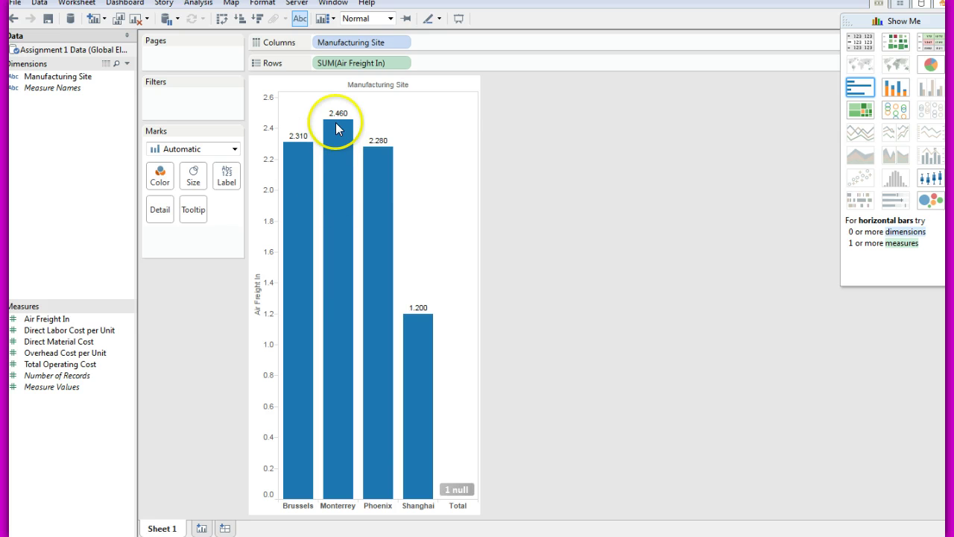
{"action": "mouse_move", "coordinate": [337, 120]}
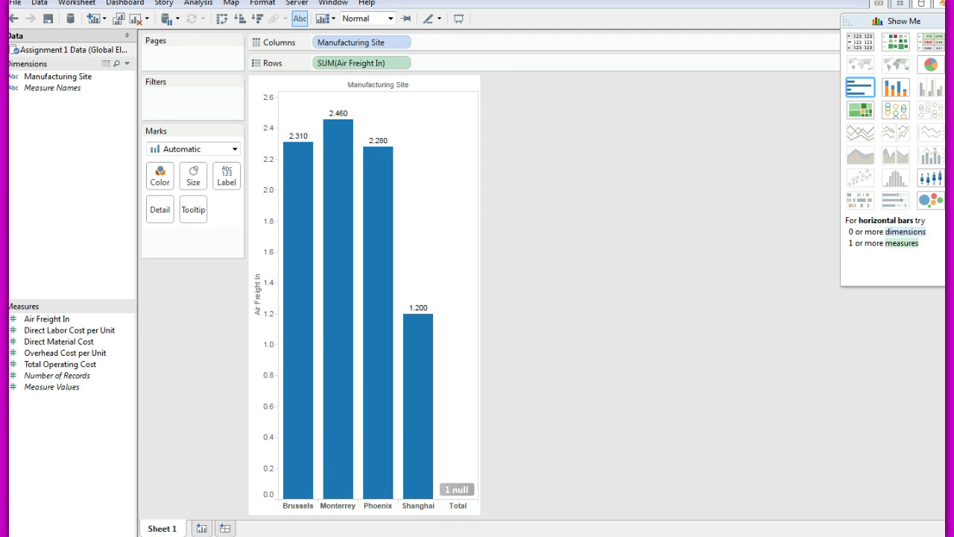
Enter Monterrey and $2.46 in the question 1 air freight table, checking the value against the Tableau chart.
{"action": "key", "text": "alt+Tab"}
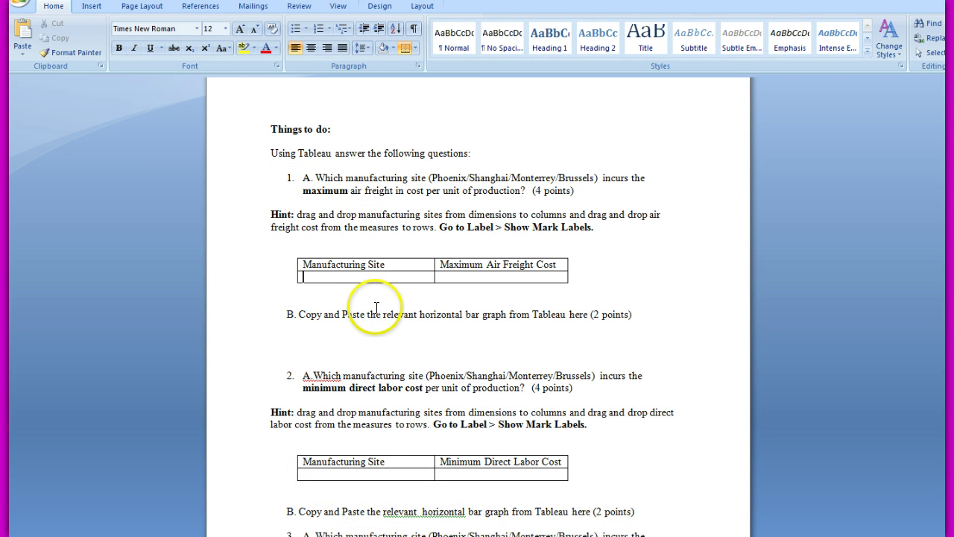
{"action": "type", "text": "Monterri"}
{"action": "key", "text": "alt+Tab"}
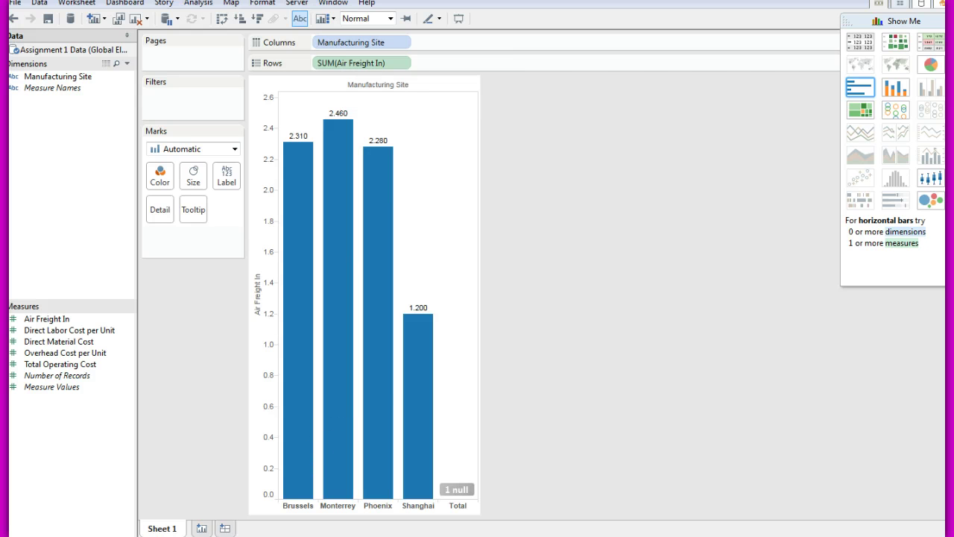
{"action": "key", "text": "alt+Tab"}
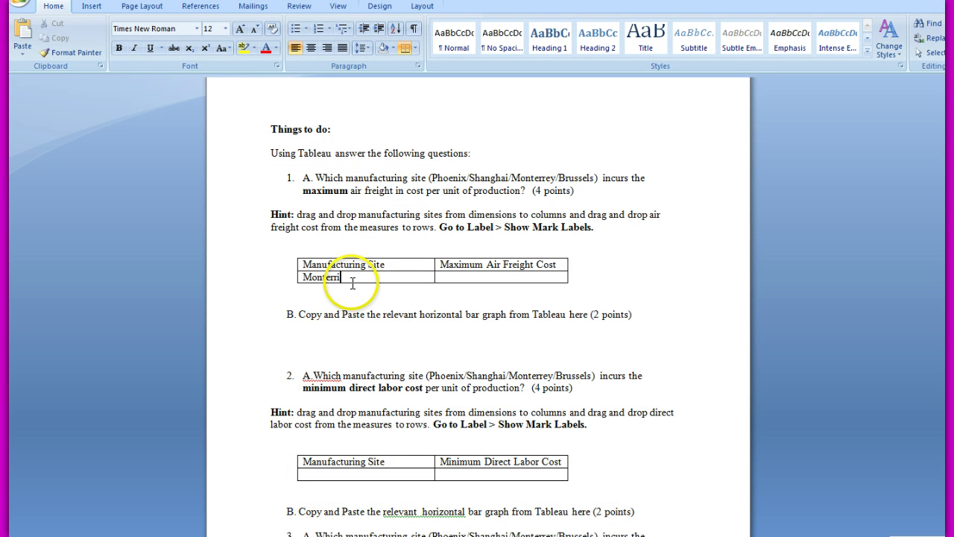
{"action": "type", "text": "ey "}
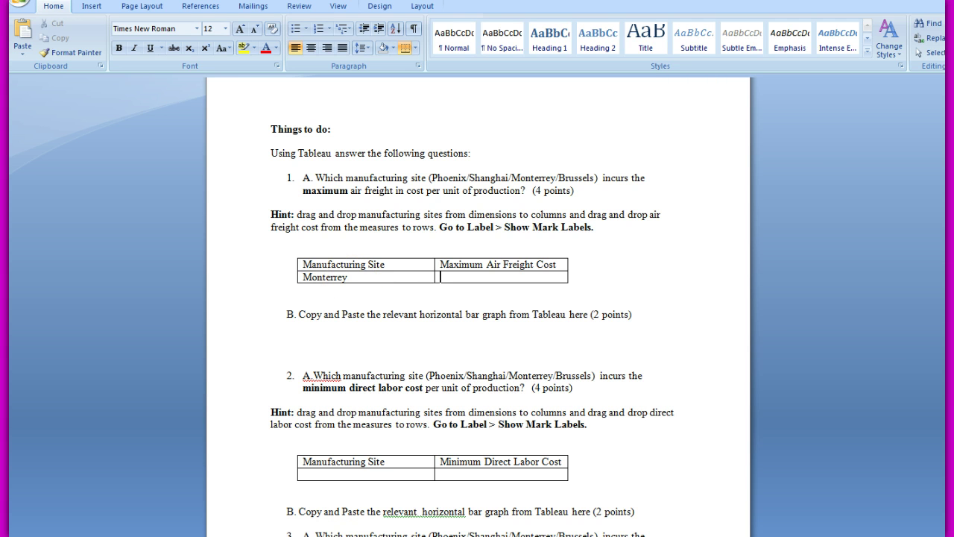
{"action": "type", "text": "$2.46"}
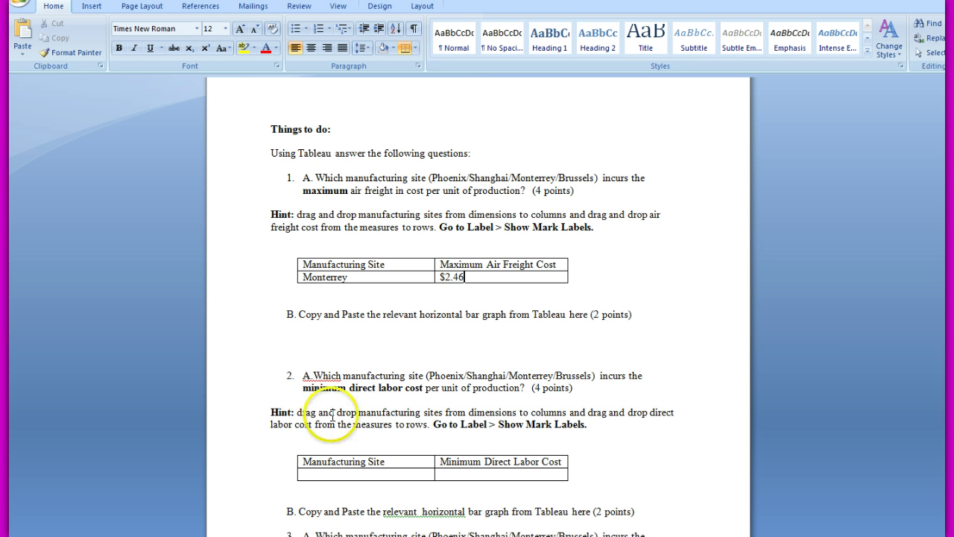
{"action": "key", "text": "alt+Tab"}
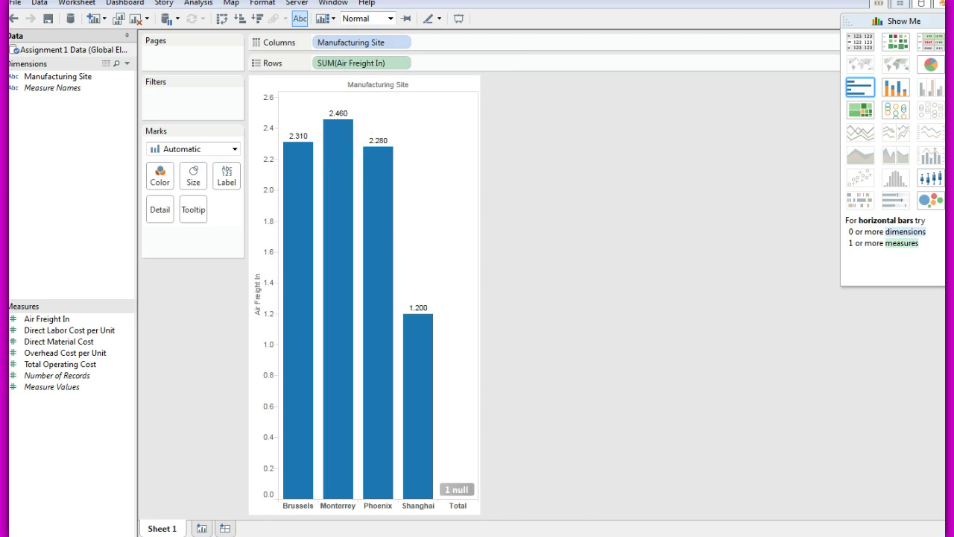
{"action": "key", "text": "alt+Tab"}
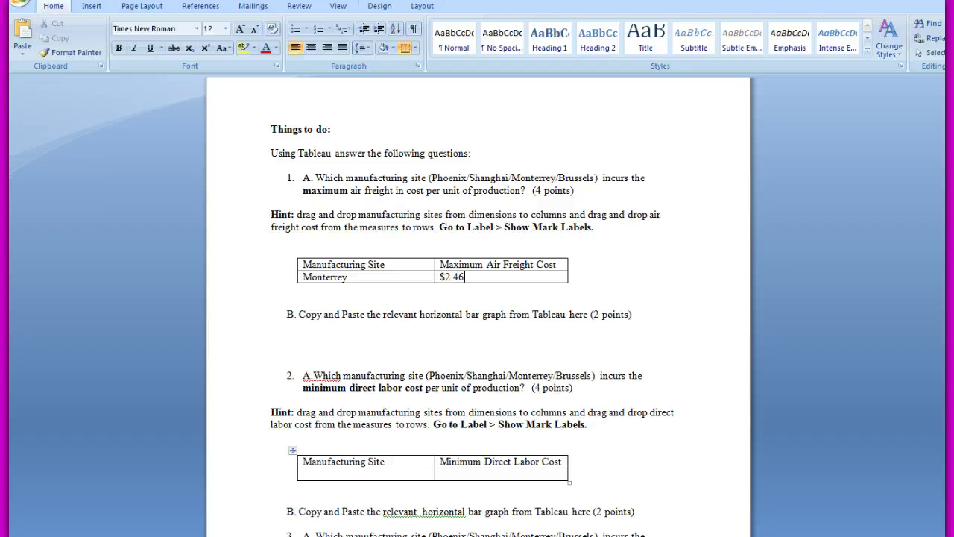
{"action": "key", "text": "alt+Tab"}
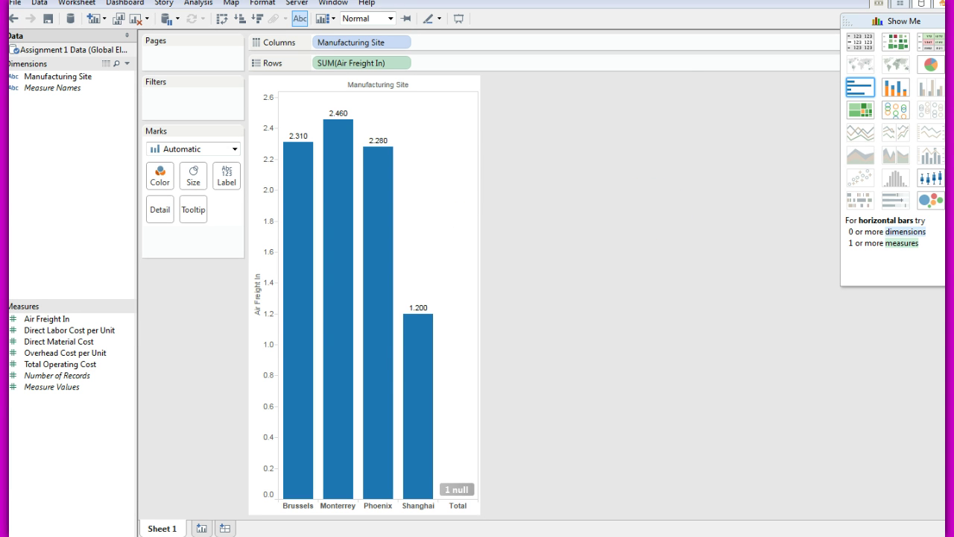
Paste the Air Freight In bar chart screenshot on the empty line below question 1B.
{"action": "key", "text": "alt+Tab"}
{"action": "left_click", "coordinate": [571, 341]}
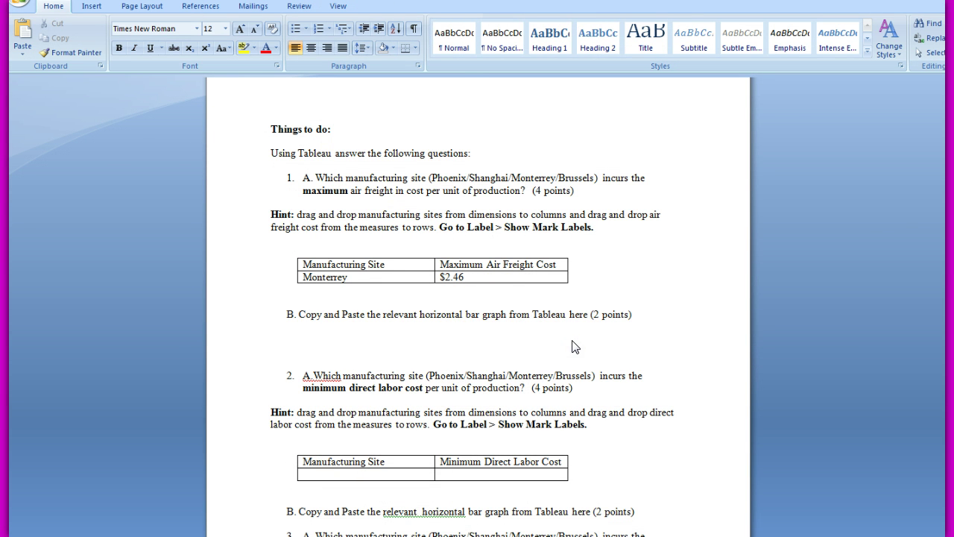
{"action": "key", "text": "ctrl+v"}
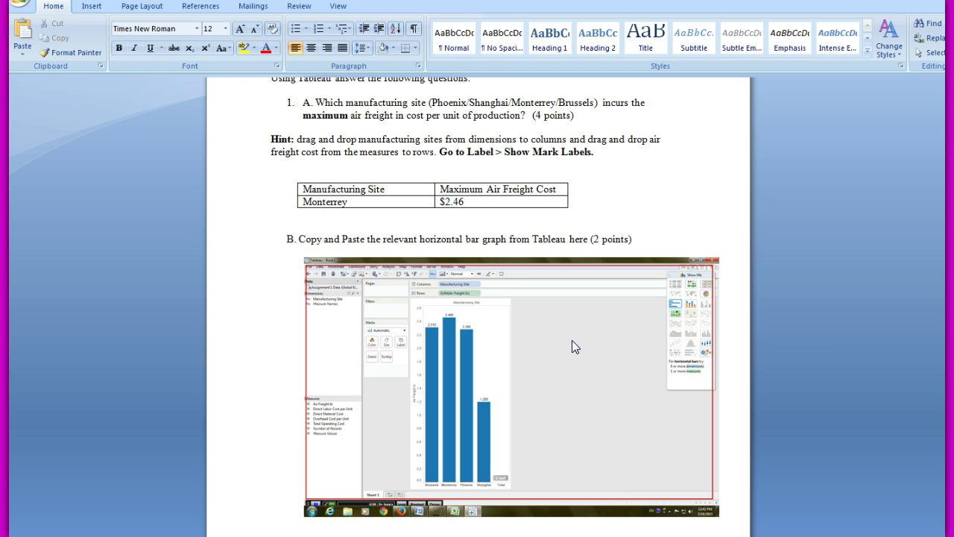
{"action": "left_click", "coordinate": [585, 243]}
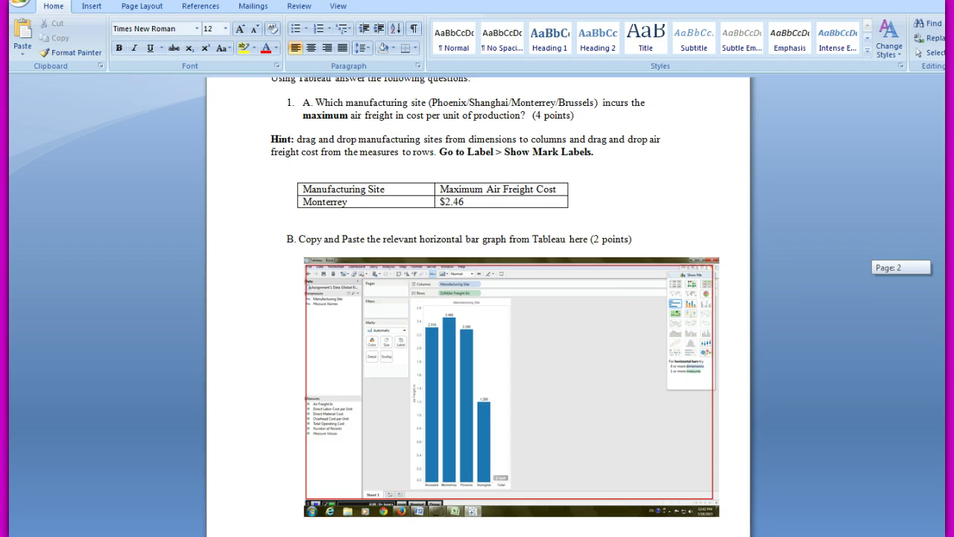
{"action": "scroll", "coordinate": [495, 306], "scroll_direction": "up", "scroll_amount": 1}
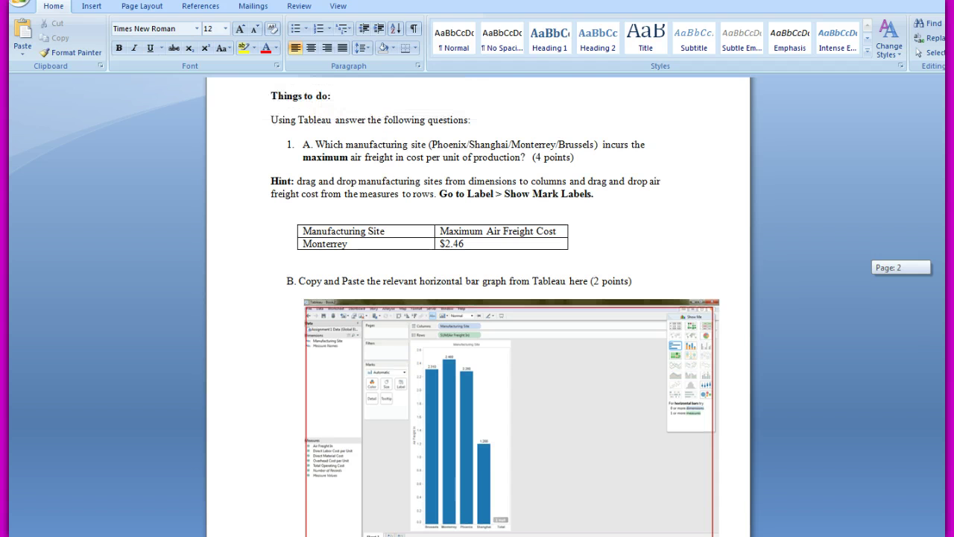
{"action": "scroll", "coordinate": [478, 306], "scroll_direction": "down", "scroll_amount": 10}
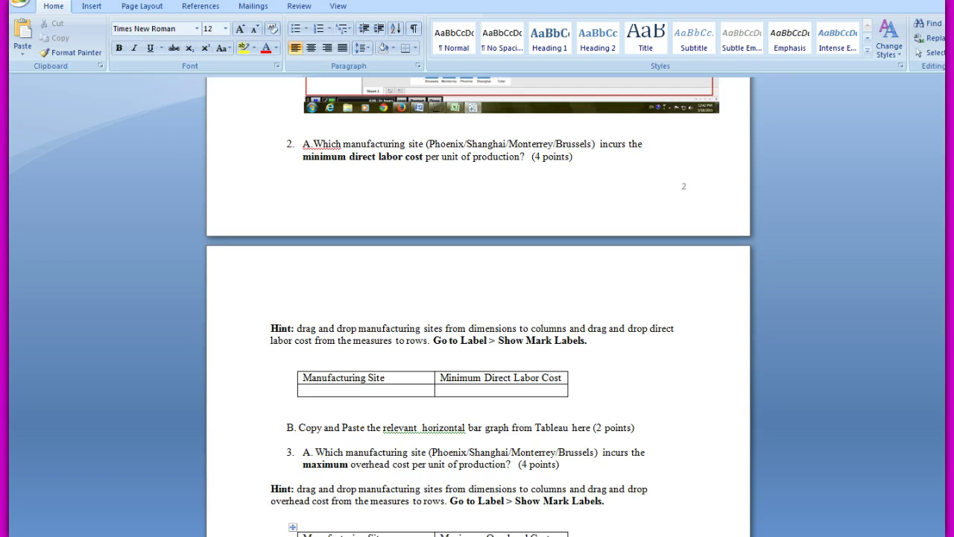
Clear the sheet and chart Direct Labor Cost per Unit as bars per Manufacturing Site.
{"action": "key", "text": "alt+Tab"}
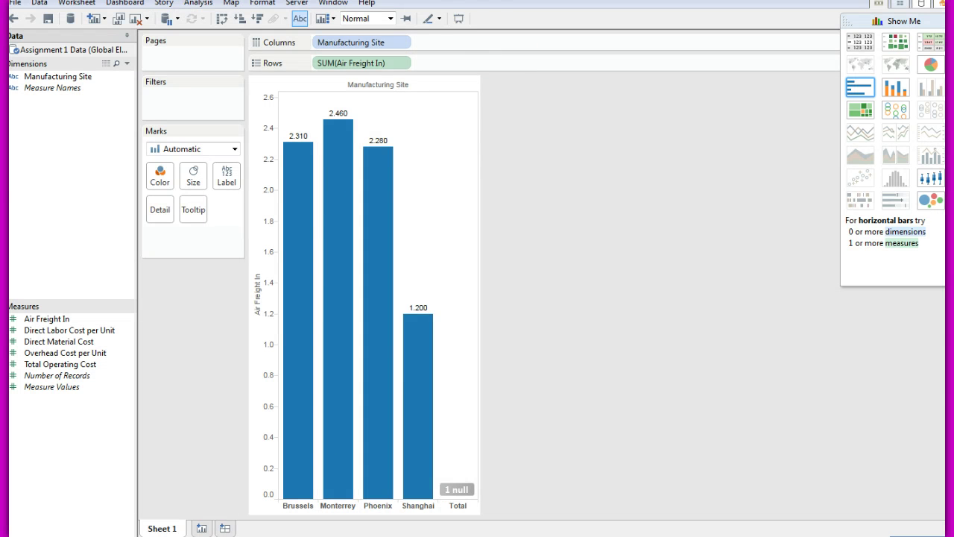
{"action": "left_click", "coordinate": [138, 21]}
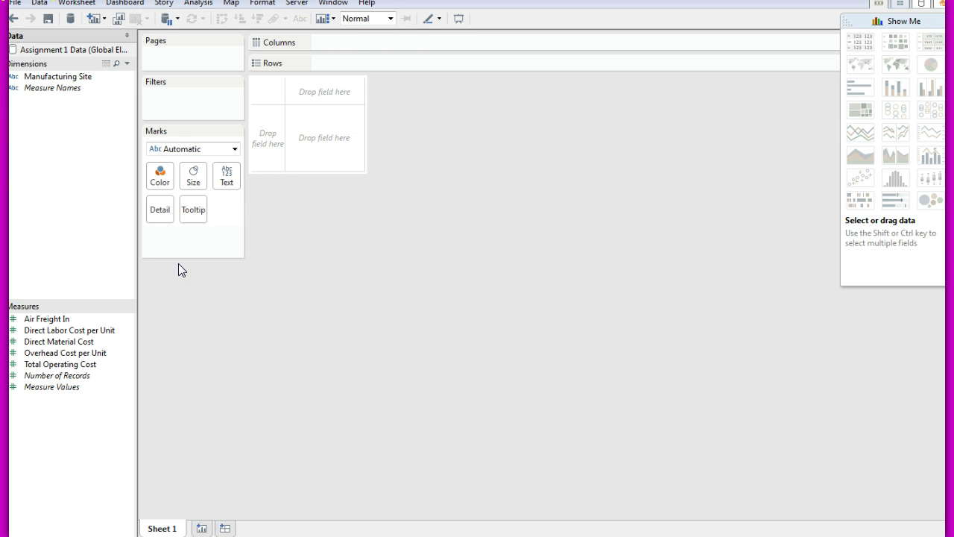
{"action": "left_click", "coordinate": [54, 80]}
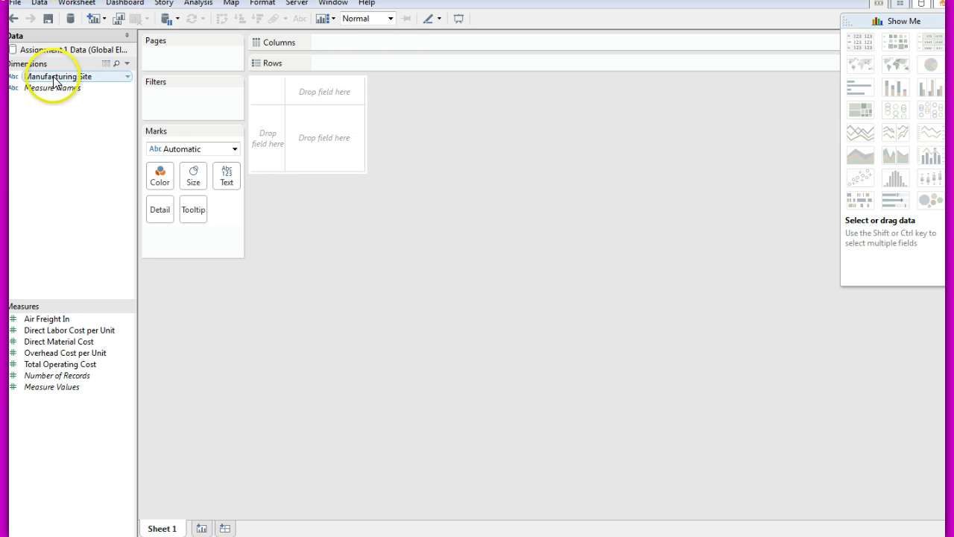
{"action": "left_click_drag", "start_coordinate": [54, 81], "coordinate": [357, 41]}
{"action": "left_click", "coordinate": [72, 332]}
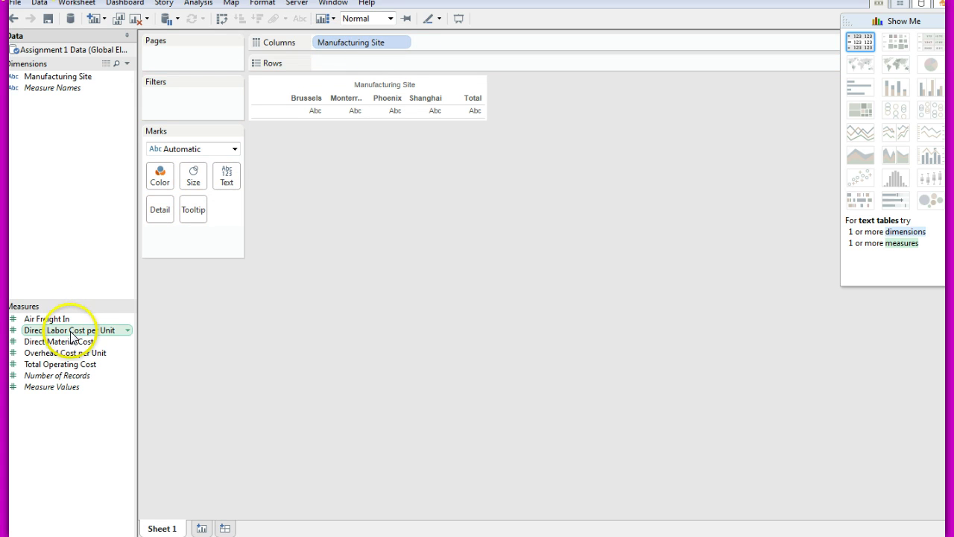
{"action": "left_click_drag", "start_coordinate": [71, 333], "coordinate": [365, 59]}
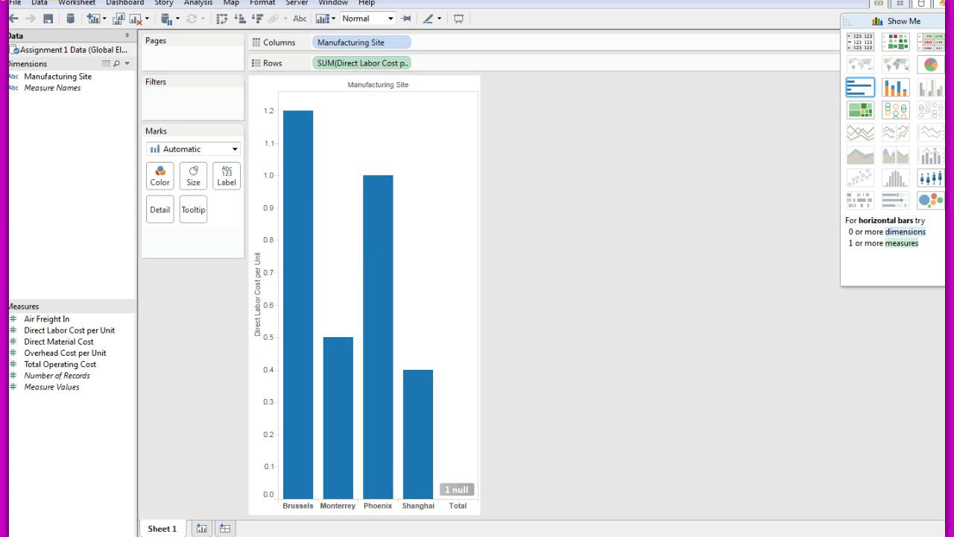
Show value labels on the labor-cost bars, revealing Shanghai lowest at 0.4000.
{"action": "key", "text": "alt+Tab"}
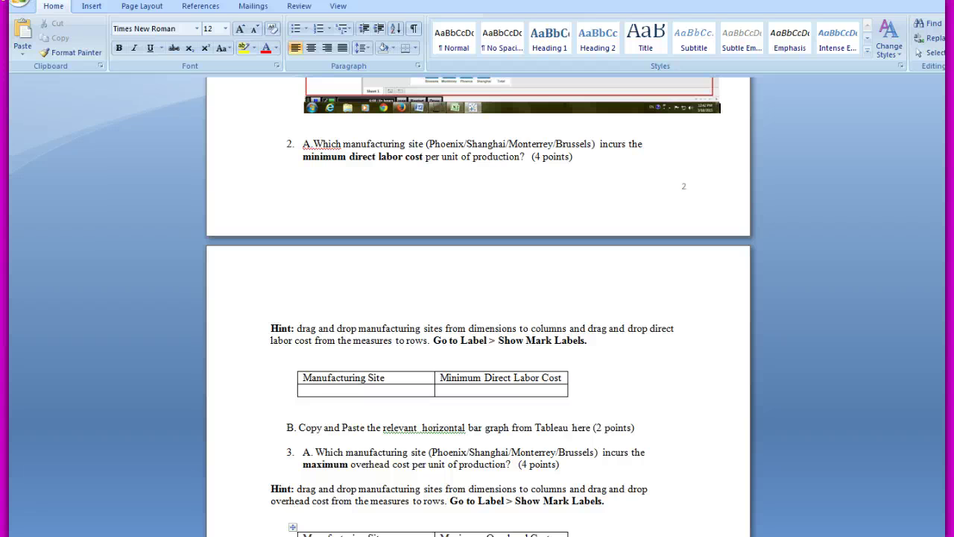
{"action": "key", "text": "alt+Tab"}
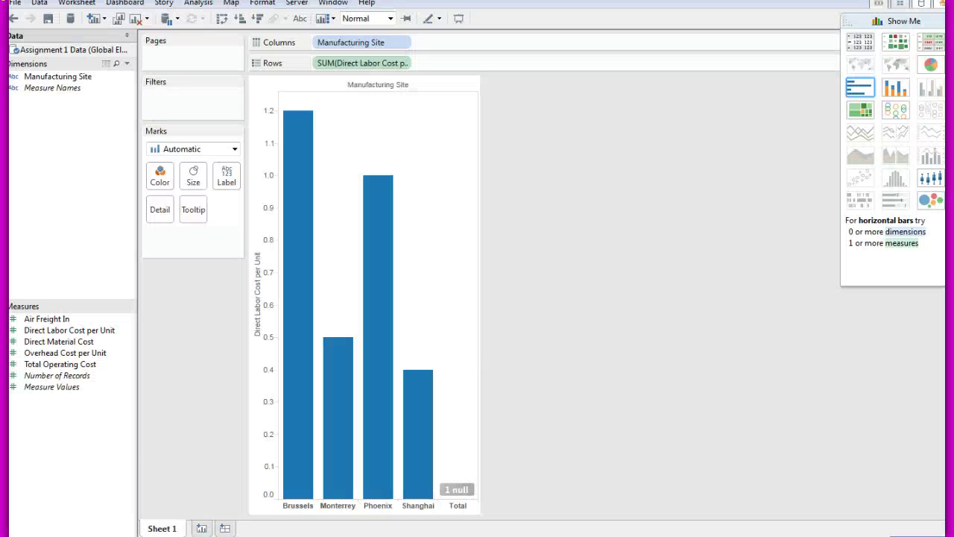
{"action": "left_click", "coordinate": [226, 176]}
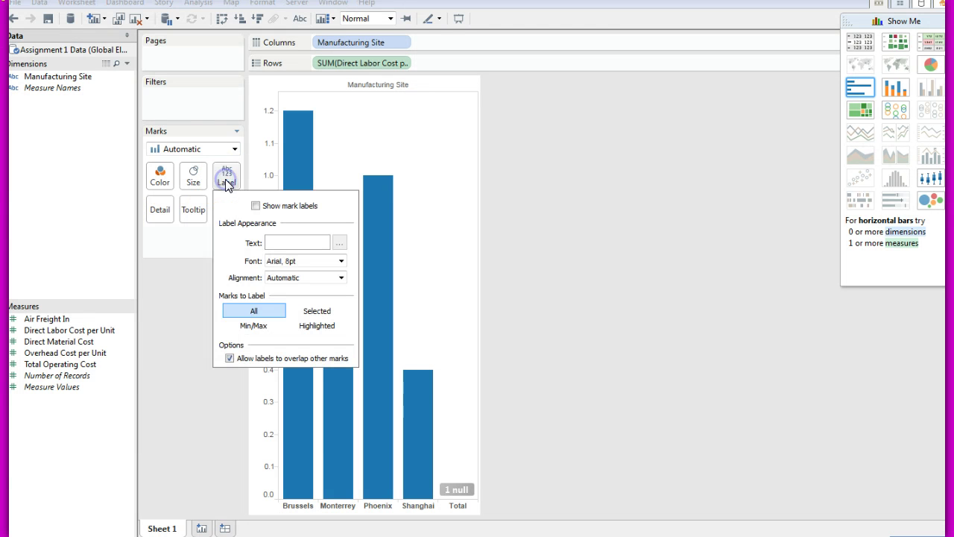
{"action": "left_click", "coordinate": [257, 205]}
{"action": "left_click", "coordinate": [526, 274]}
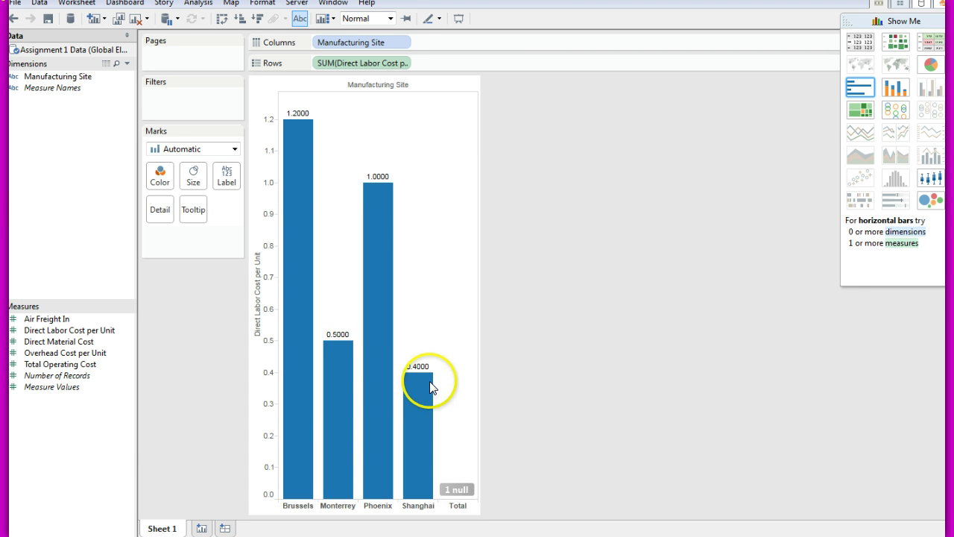
{"action": "mouse_move", "coordinate": [421, 370]}
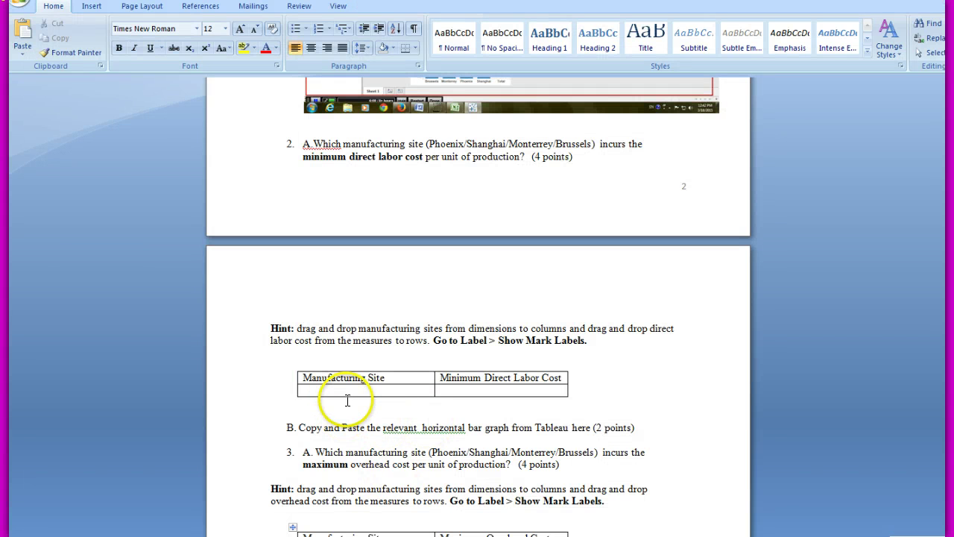
Enter Shanghai and $0.4 in the question 2 minimum direct labor cost table.
{"action": "left_click", "coordinate": [346, 392]}
{"action": "type", "text": "Shanghai"}
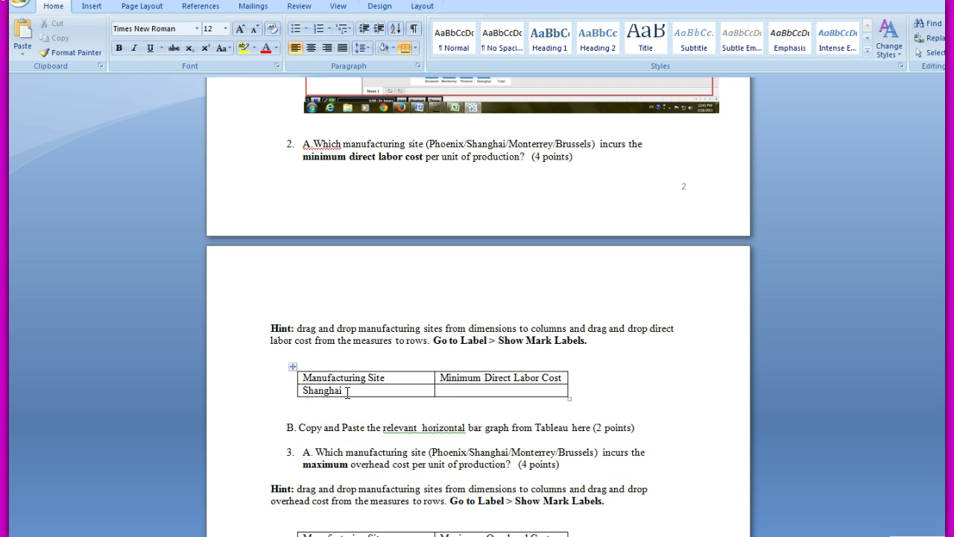
{"action": "key", "text": "Tab"}
{"action": "type", "text": "0.4"}
{"action": "key", "text": "Left"}
{"action": "key", "text": "Left"}
{"action": "key", "text": "Left"}
{"action": "type", "text": "$"}
Capture the labelled labor-cost chart from Tableau and place it below part B of question 2.
{"action": "mouse_move", "coordinate": [268, 536]}
{"action": "left_click", "coordinate": [363, 534]}
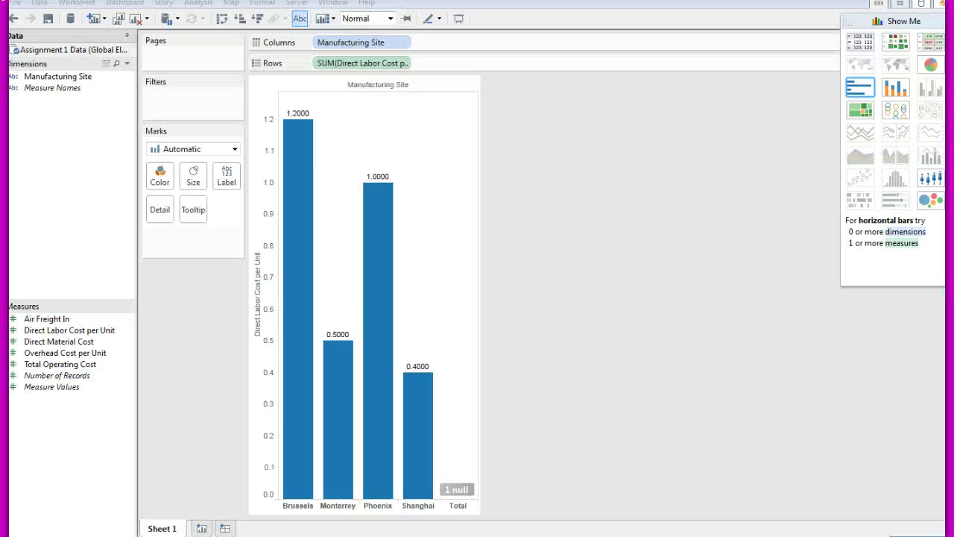
{"action": "left_click", "coordinate": [440, 235]}
{"action": "key", "text": "alt+Tab"}
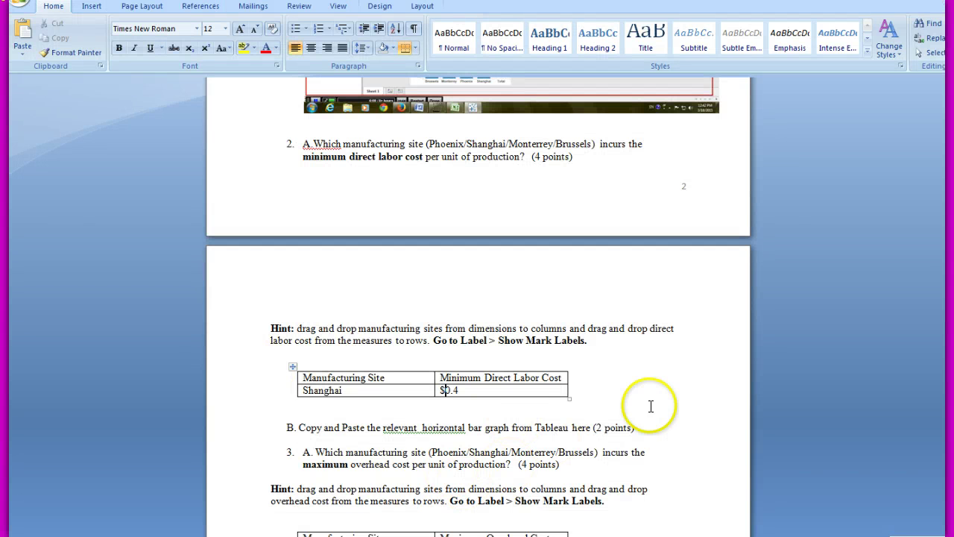
{"action": "left_click", "coordinate": [634, 427]}
{"action": "key", "text": "Return"}
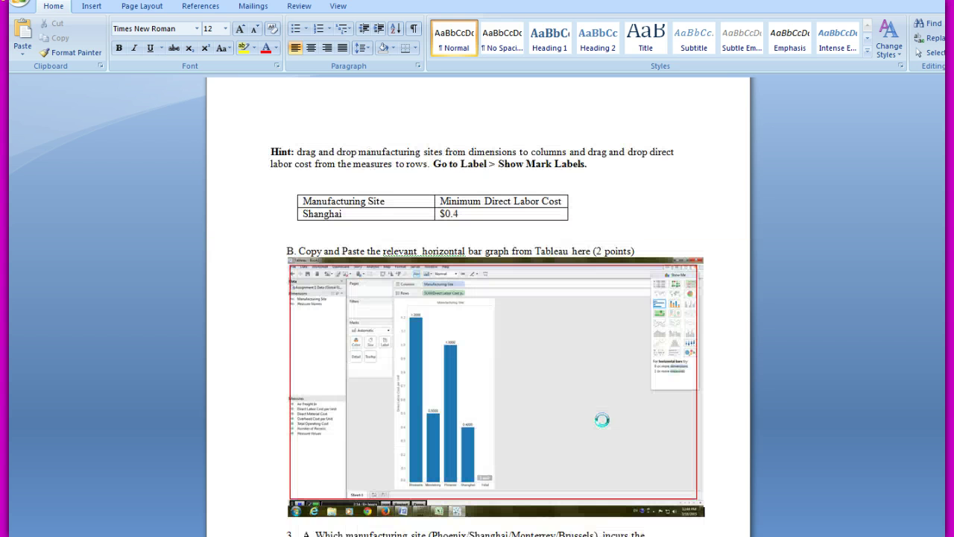
{"action": "scroll", "coordinate": [485, 299], "scroll_direction": "down", "scroll_amount": 6}
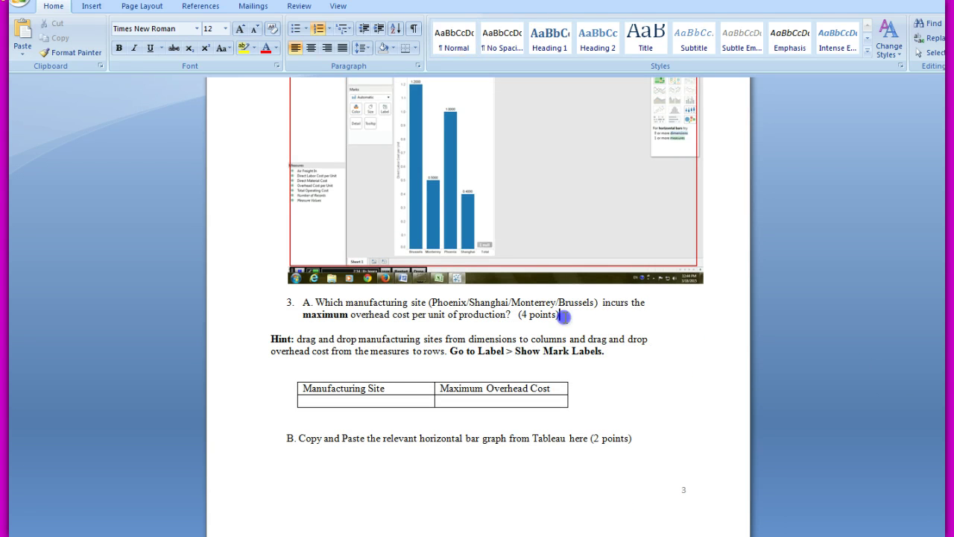
{"action": "left_click", "coordinate": [640, 317]}
Clear the sheet and chart Overhead Cost per Unit as bars per Manufacturing Site.
{"action": "key", "text": "alt+Tab"}
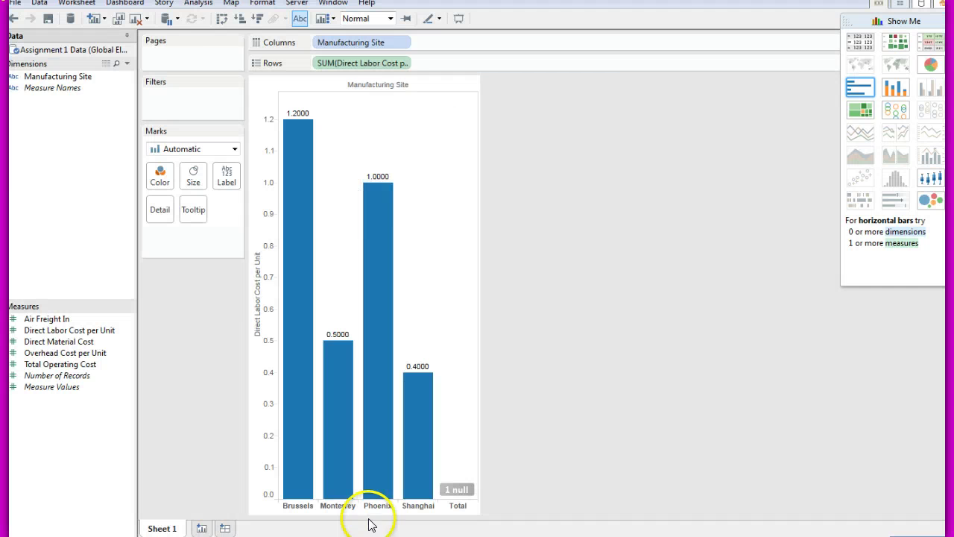
{"action": "left_click", "coordinate": [134, 17]}
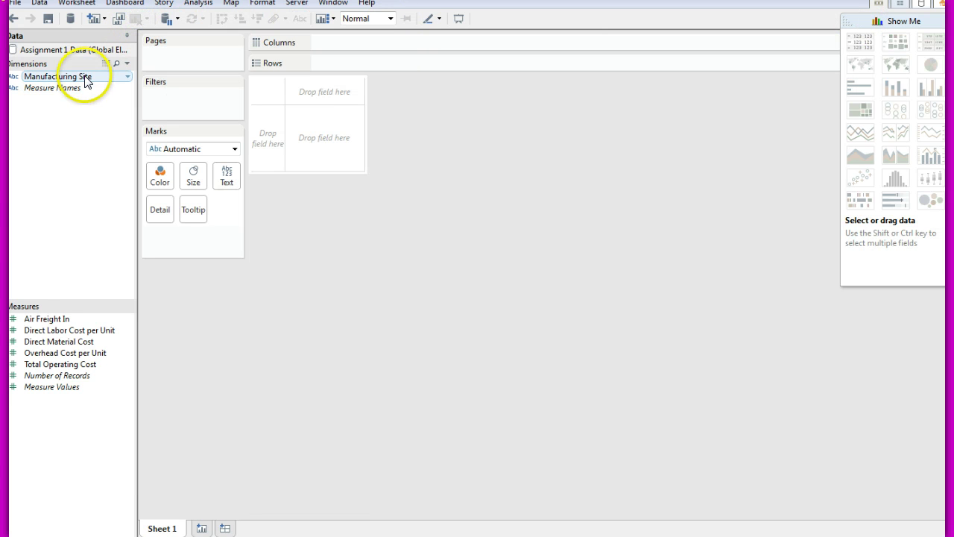
{"action": "left_click", "coordinate": [85, 79]}
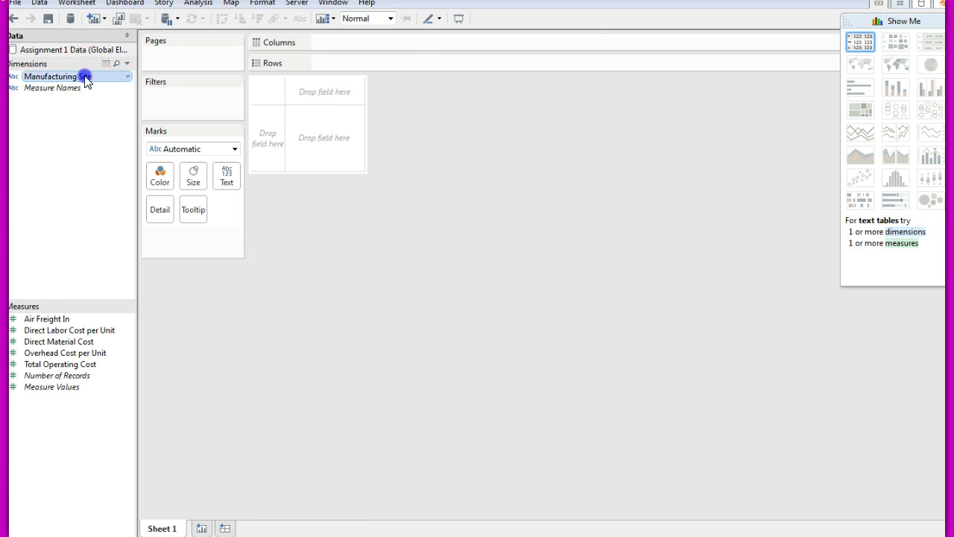
{"action": "left_click_drag", "start_coordinate": [85, 79], "coordinate": [369, 43]}
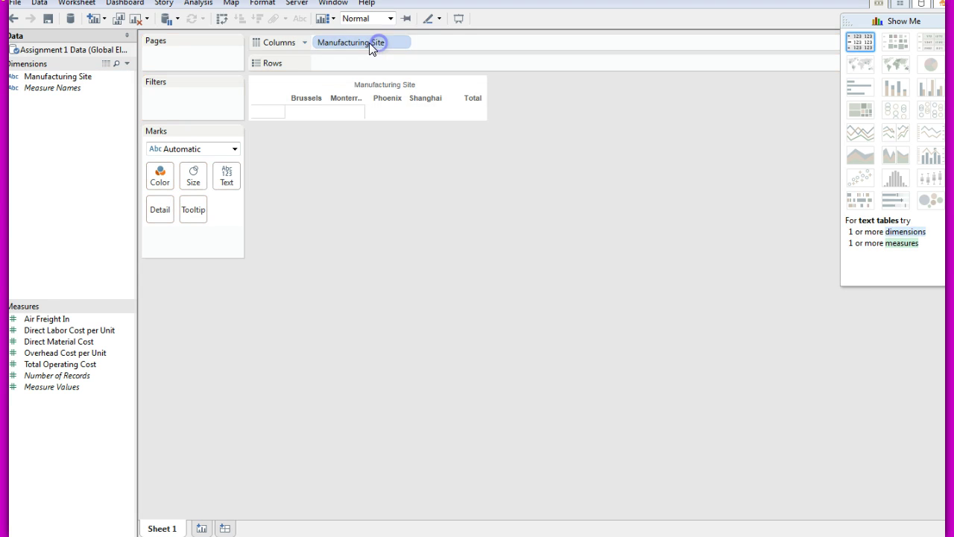
{"action": "left_click", "coordinate": [70, 357]}
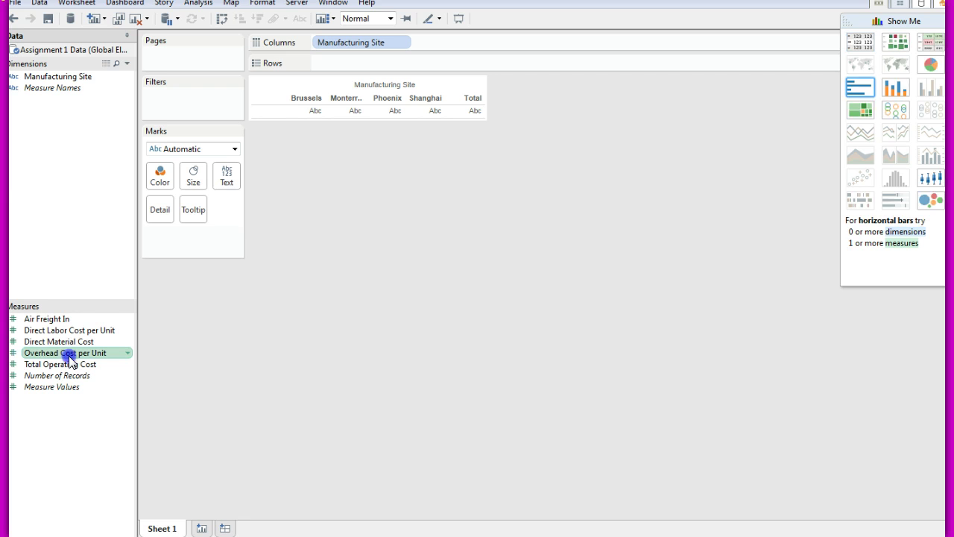
{"action": "left_click_drag", "start_coordinate": [70, 357], "coordinate": [345, 63]}
Turn on value labels for the overhead bars, showing Brussels highest at 4.
{"action": "left_click", "coordinate": [226, 175]}
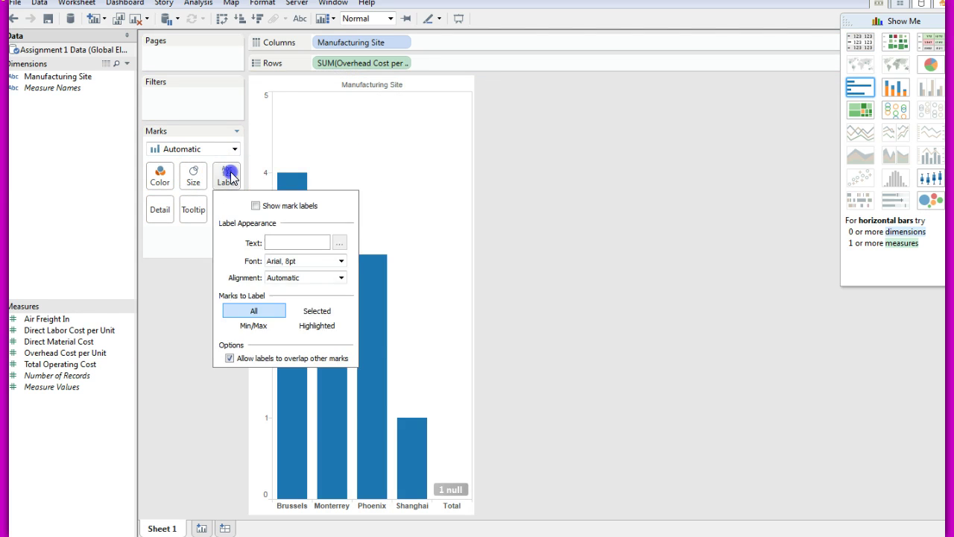
{"action": "left_click", "coordinate": [256, 206]}
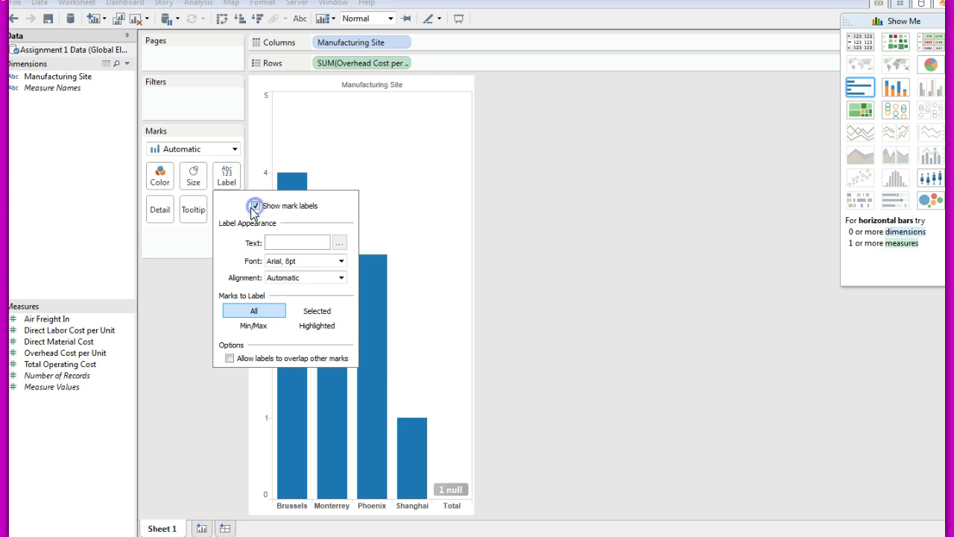
{"action": "left_click", "coordinate": [166, 291]}
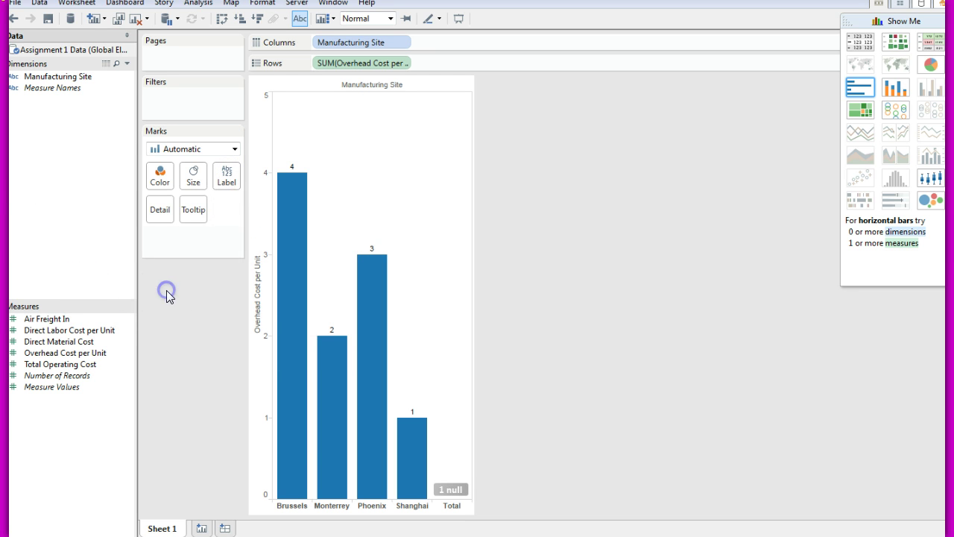
{"action": "left_click", "coordinate": [227, 175]}
{"action": "left_click", "coordinate": [339, 244]}
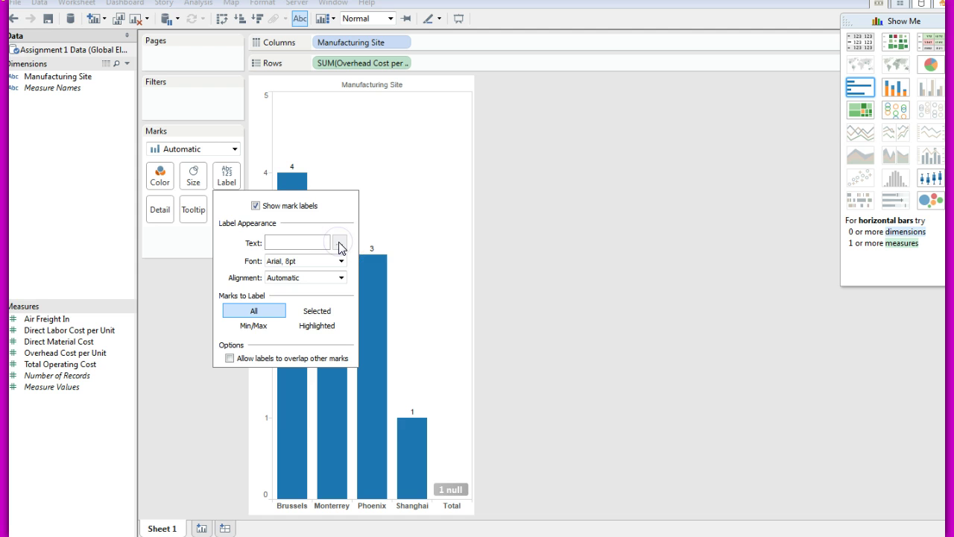
{"action": "left_click", "coordinate": [188, 281]}
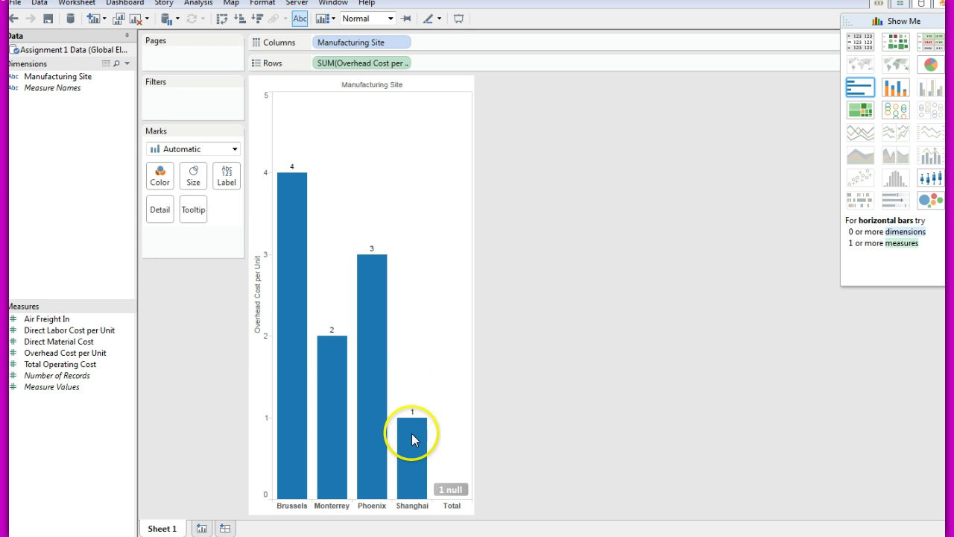
{"action": "mouse_move", "coordinate": [407, 433]}
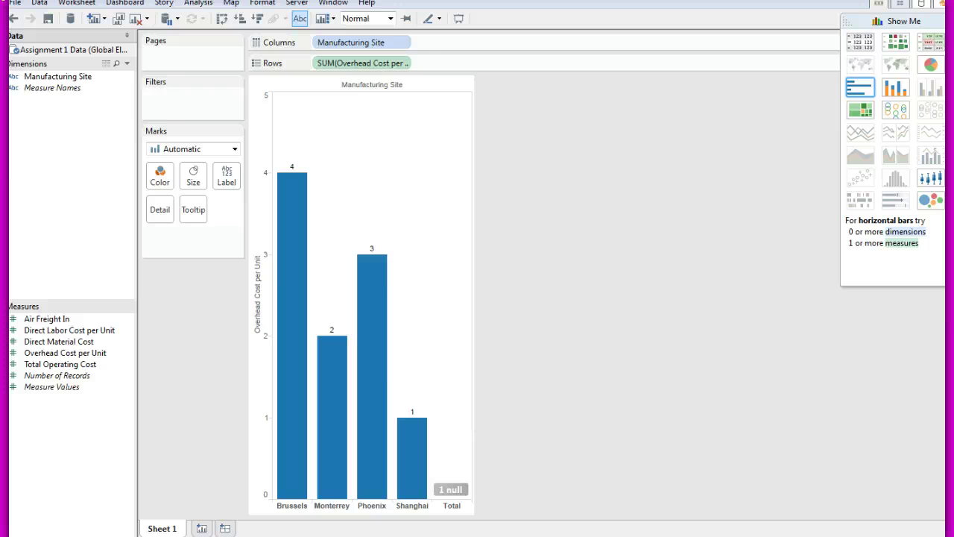
{"action": "left_click", "coordinate": [266, 518]}
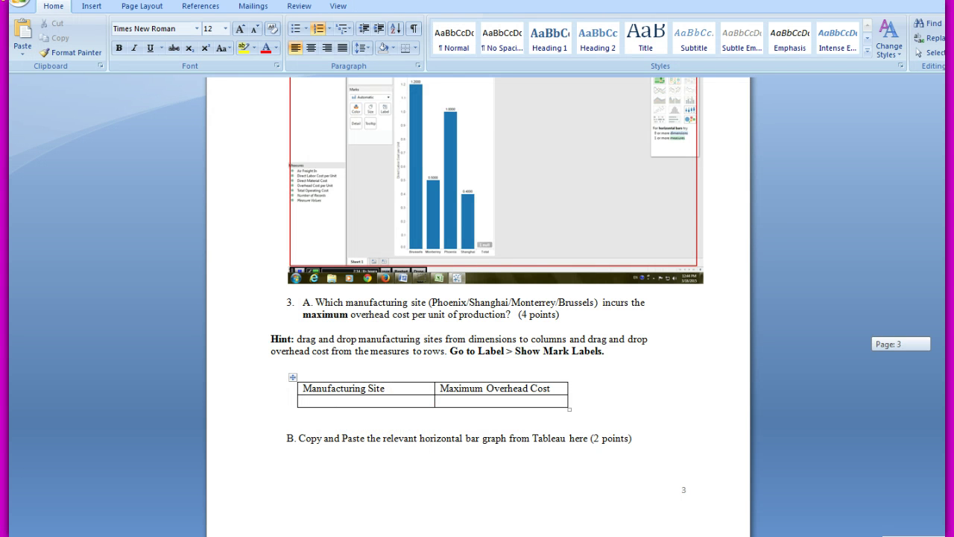
Read Brussels' overhead value in Tableau and enter Brussels and $4 in the question 3 table.
{"action": "scroll", "coordinate": [477, 298], "scroll_direction": "up", "scroll_amount": 8}
{"action": "scroll", "coordinate": [477, 299], "scroll_direction": "up", "scroll_amount": 5}
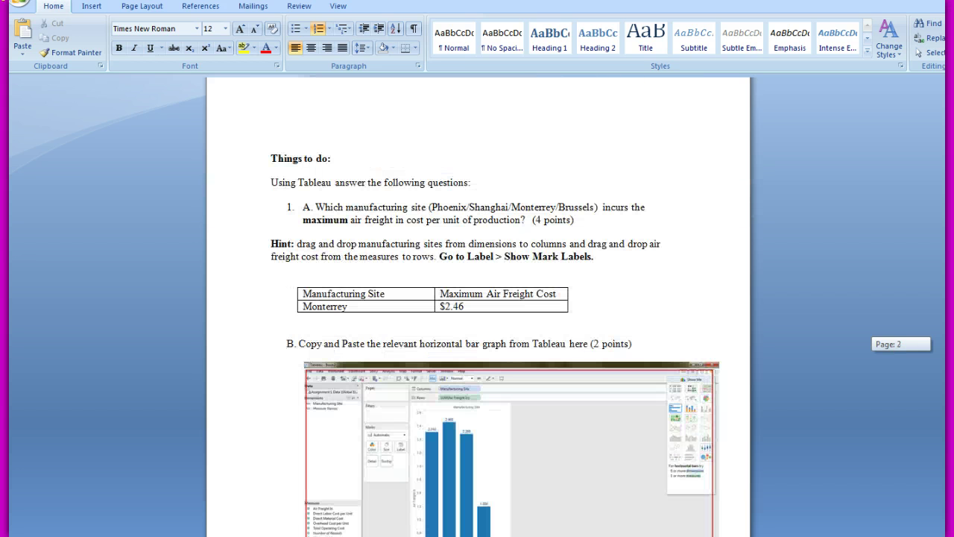
{"action": "scroll", "coordinate": [477, 298], "scroll_direction": "down", "scroll_amount": 10}
{"action": "scroll", "coordinate": [477, 306], "scroll_direction": "down", "scroll_amount": 7}
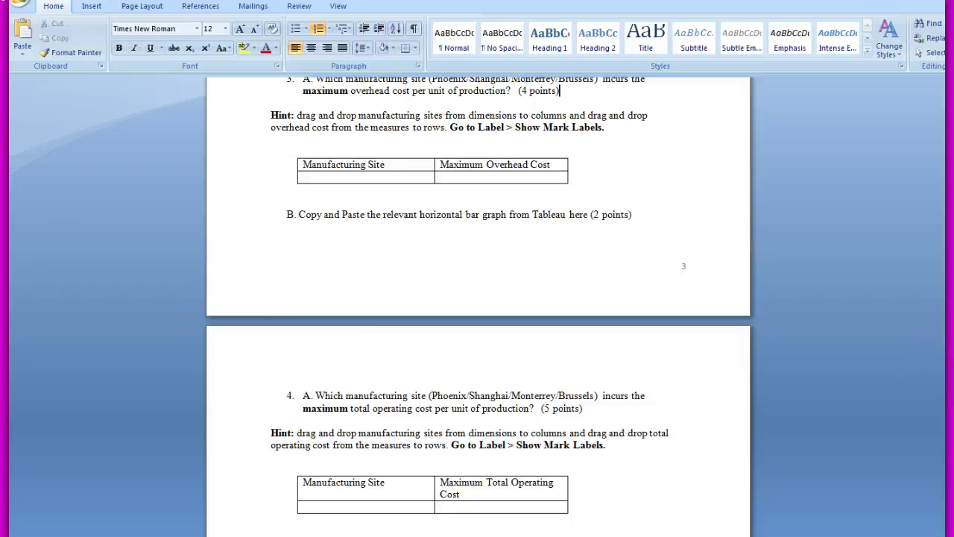
{"action": "key", "text": "alt+Tab"}
{"action": "mouse_move", "coordinate": [284, 184]}
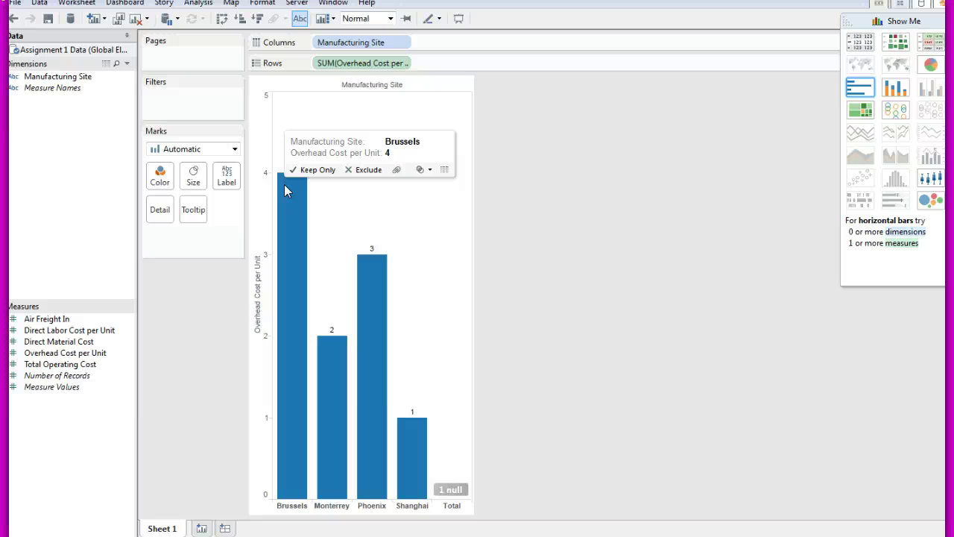
{"action": "left_click", "coordinate": [294, 251]}
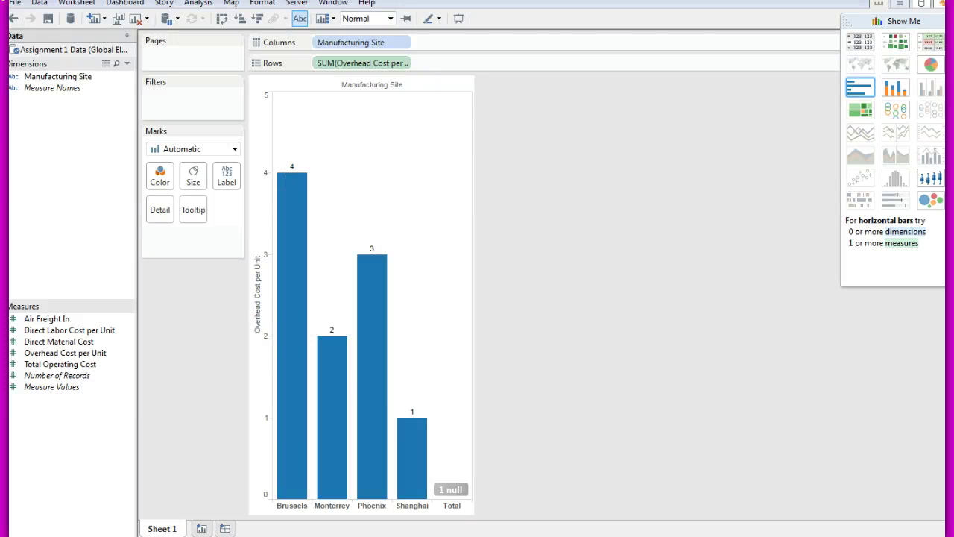
{"action": "key", "text": "alt+Tab"}
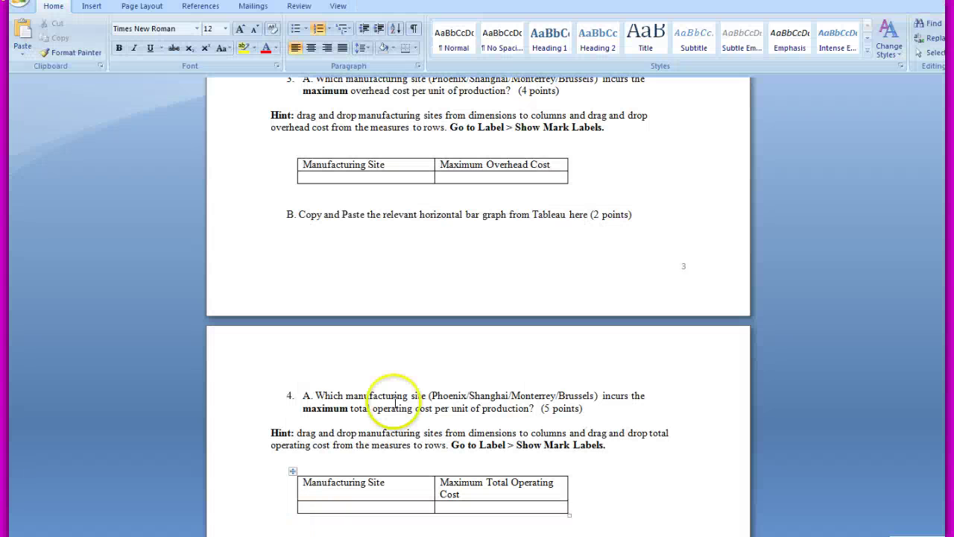
{"action": "left_click", "coordinate": [323, 181]}
{"action": "type", "text": "Bru"}
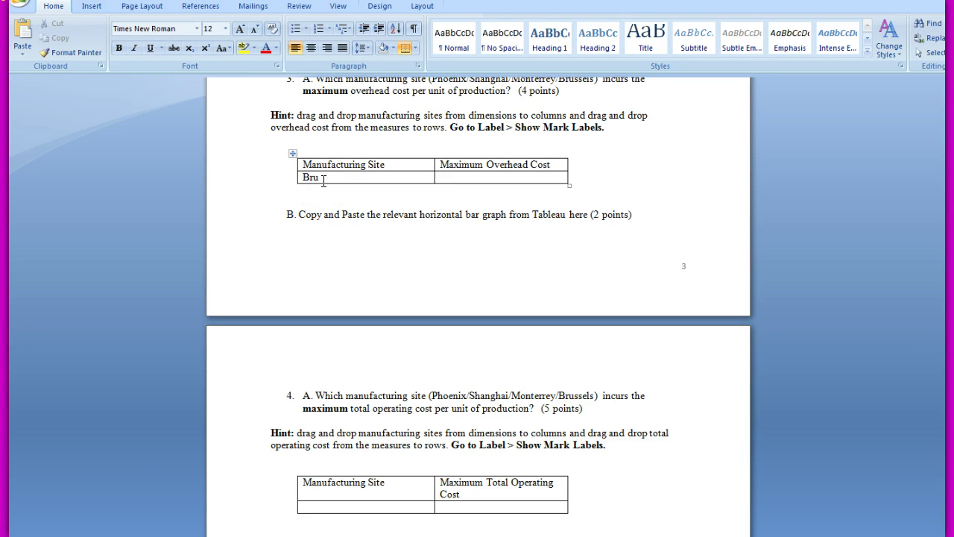
{"action": "type", "text": "ssels "}
{"action": "type", "text": "$4"}
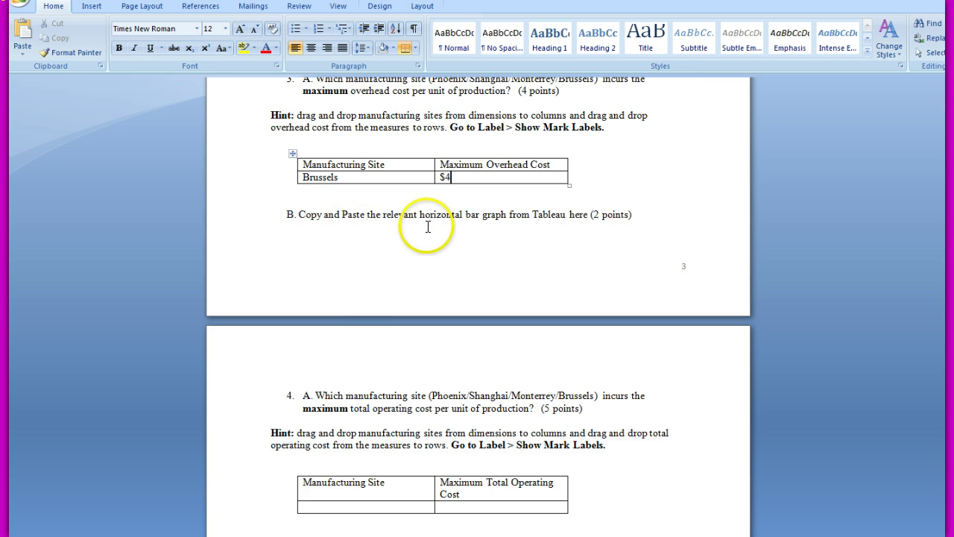
{"action": "key", "text": "alt+Tab"}
{"action": "left_click", "coordinate": [429, 458]}
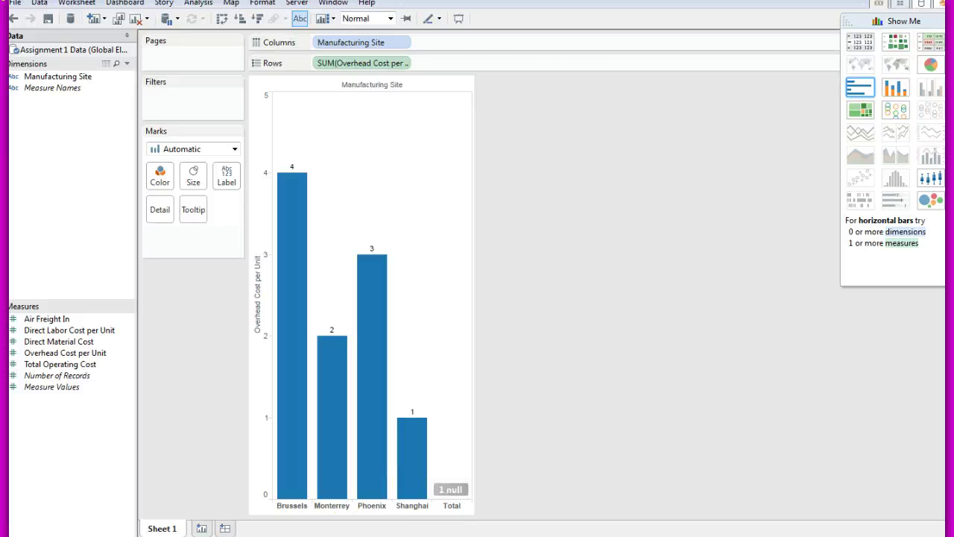
Paste the Overhead Cost per Unit chart screenshot on the line below question 3B.
{"action": "key", "text": "alt+Tab"}
{"action": "left_click", "coordinate": [660, 223]}
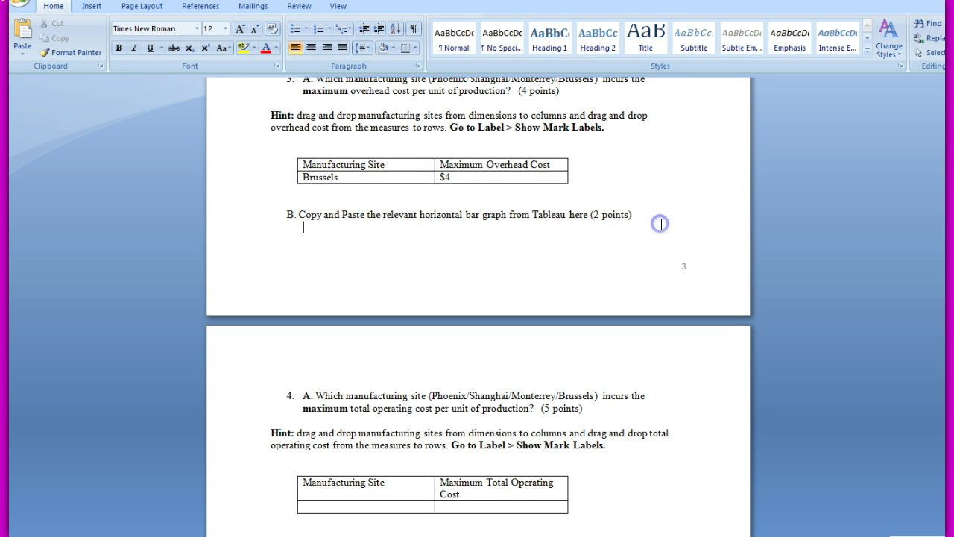
{"action": "key", "text": "ctrl+v"}
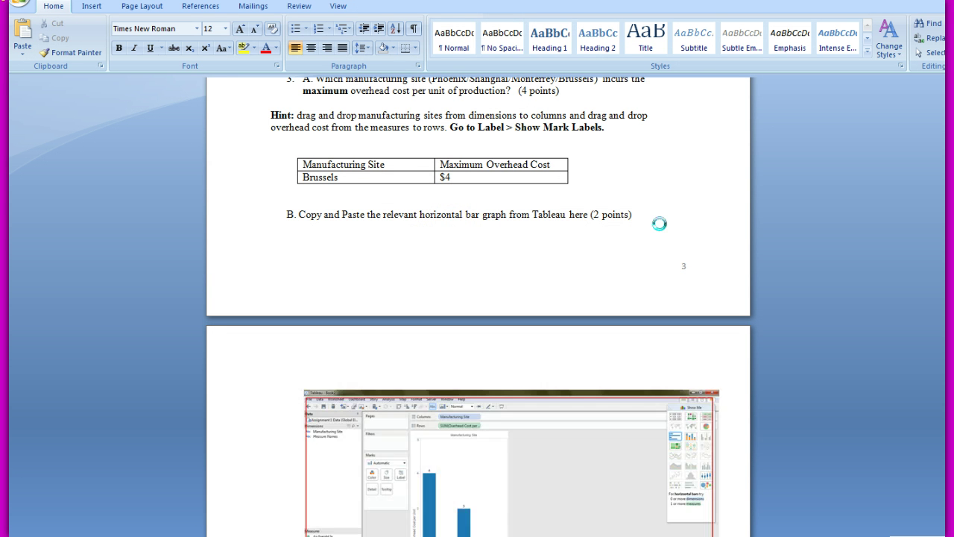
{"action": "scroll", "coordinate": [917, 415], "scroll_direction": "down", "scroll_amount": 6}
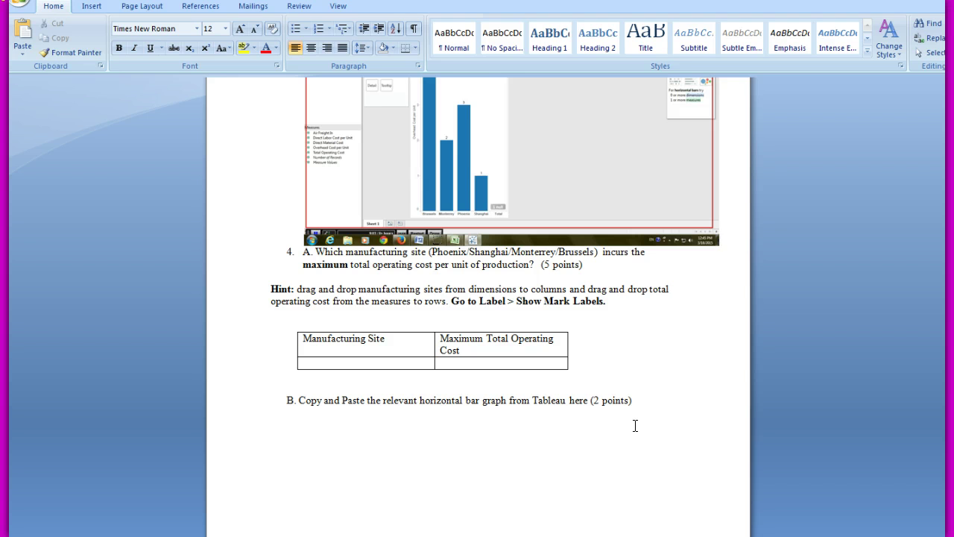
Replace Overhead Cost per Unit on Rows so the chart shows Total Operating Cost per site.
{"action": "key", "text": "alt+Tab"}
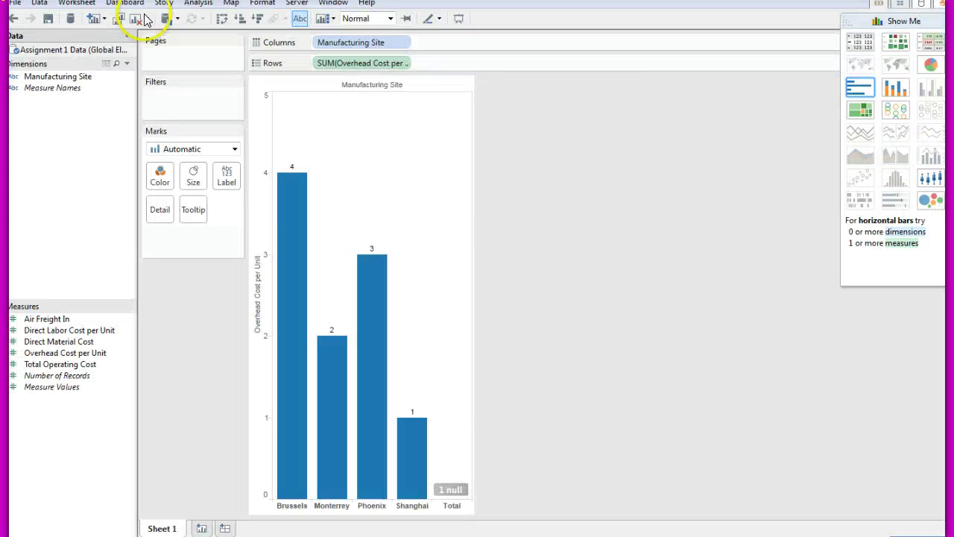
{"action": "mouse_move", "coordinate": [362, 64]}
{"action": "left_mouse_down"}
{"action": "mouse_move", "coordinate": [54, 378]}
{"action": "mouse_move", "coordinate": [340, 58]}
{"action": "mouse_move", "coordinate": [369, 59]}
{"action": "left_mouse_up"}
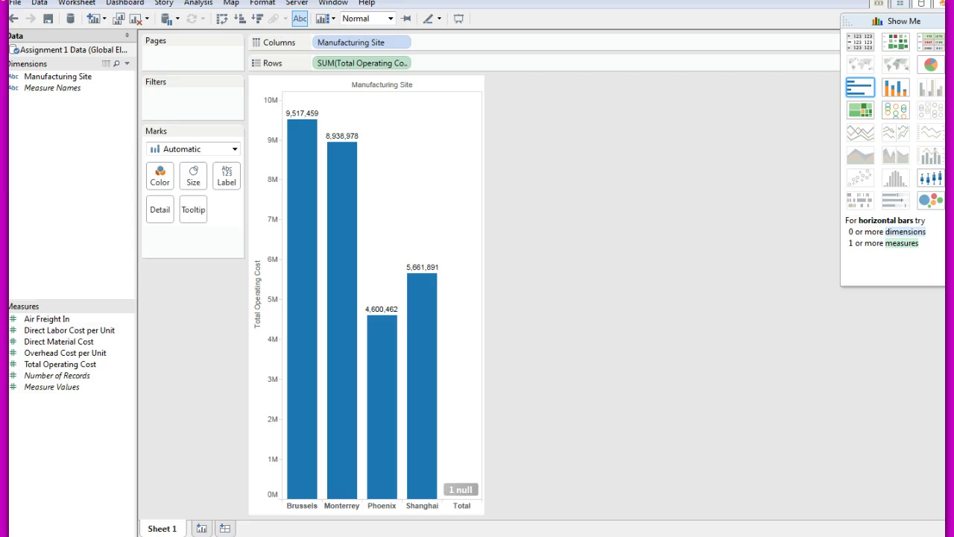
{"action": "key", "text": "alt+Tab"}
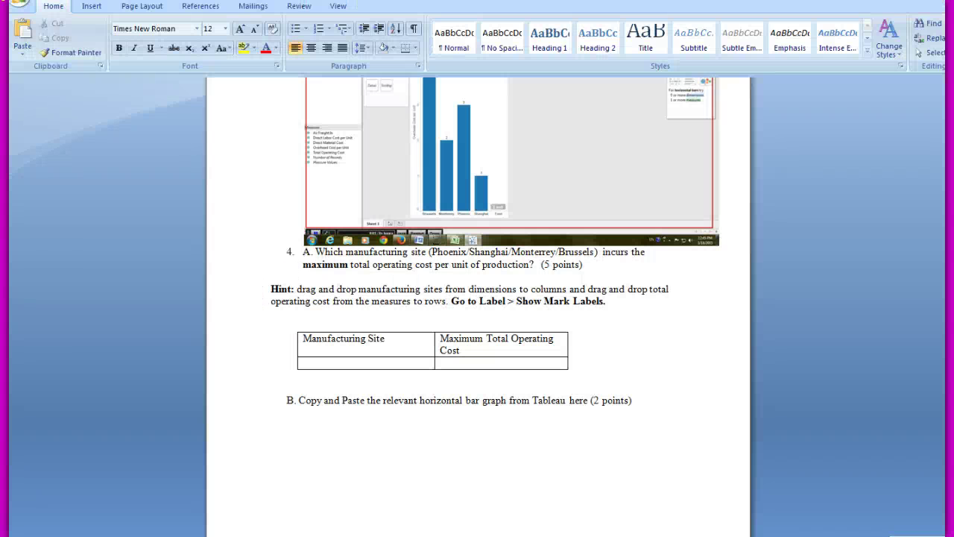
Enter Brussels as the site in the question 4 table after checking the Tableau chart.
{"action": "key", "text": "alt+Tab"}
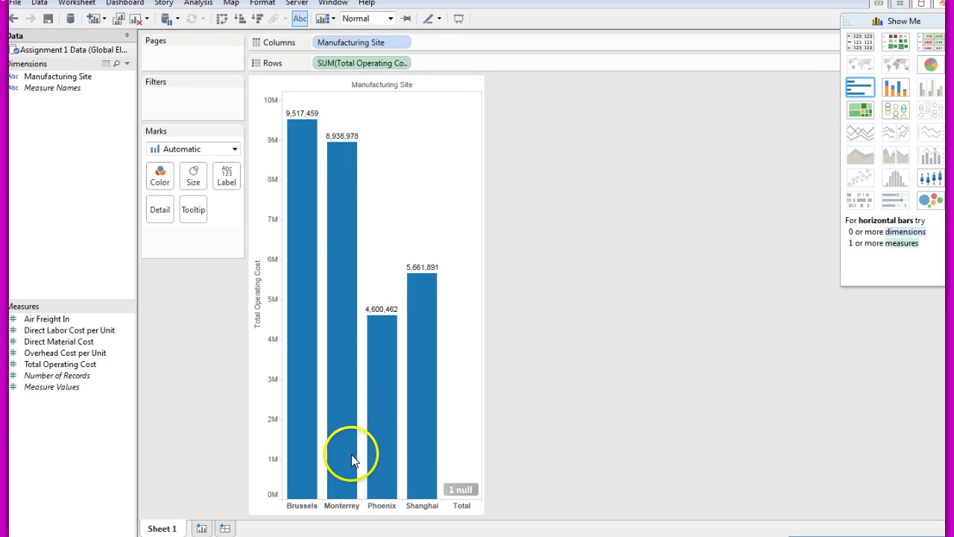
{"action": "mouse_move", "coordinate": [302, 477]}
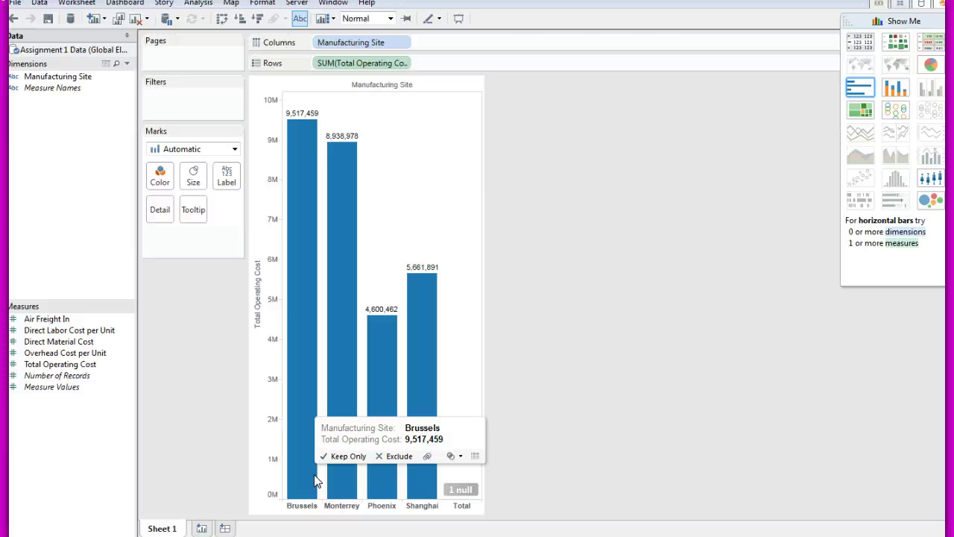
{"action": "key", "text": "alt+Tab"}
{"action": "left_click", "coordinate": [415, 437]}
{"action": "left_click", "coordinate": [326, 363]}
{"action": "type", "text": "Brussels"}
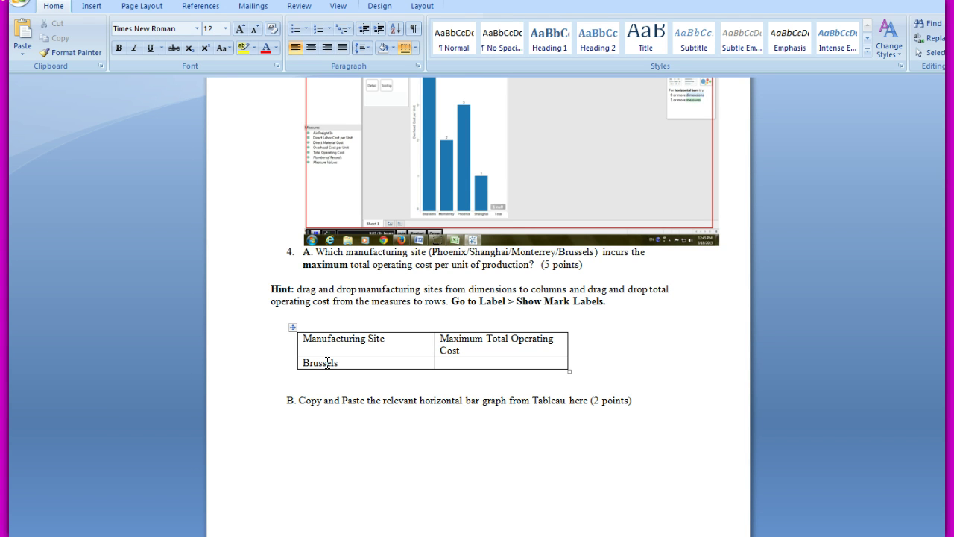
Enter the maximum total operating cost as $9,517,459, verifying the digits in Tableau.
{"action": "key", "text": "Tab"}
{"action": "type", "text": "9,"}
{"action": "key", "text": "alt+Tab"}
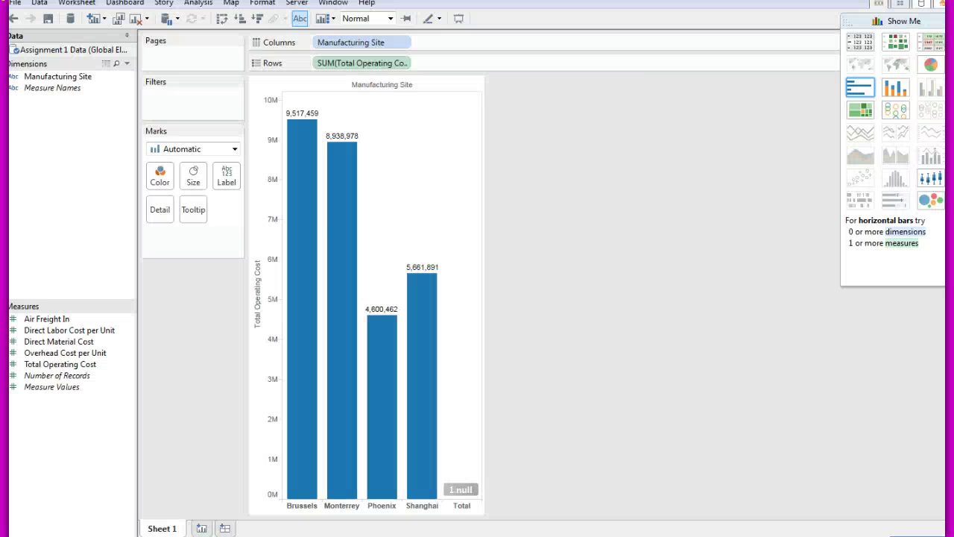
{"action": "key", "text": "alt+Tab"}
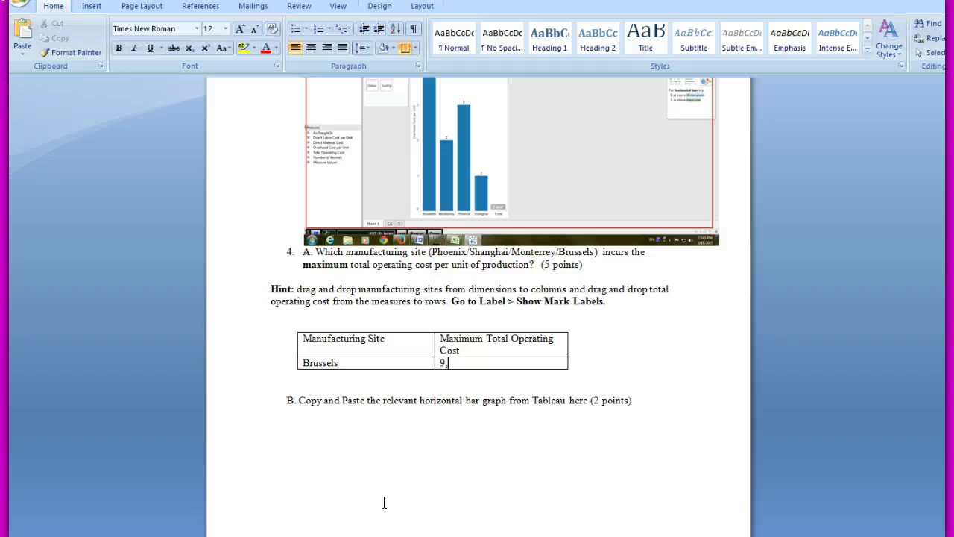
{"action": "type", "text": "517,459"}
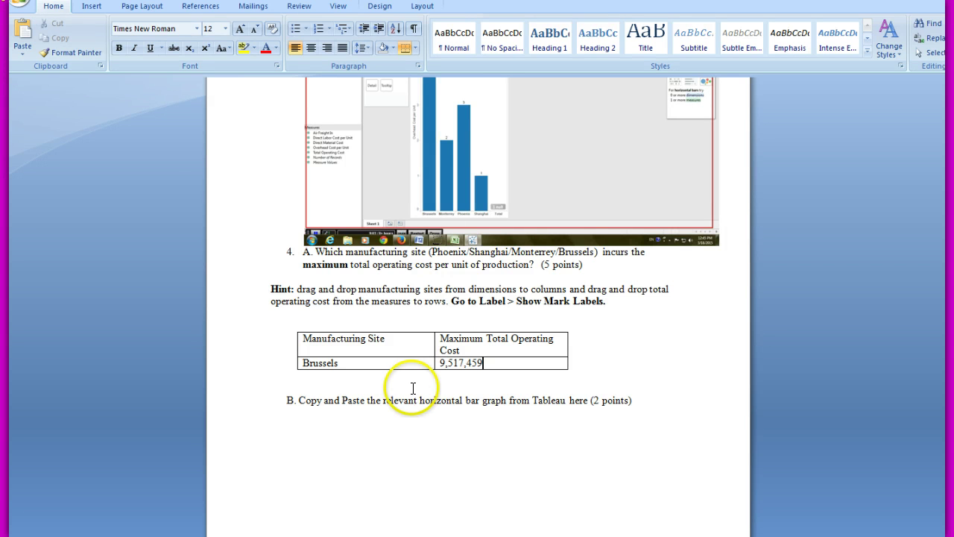
{"action": "left_click", "coordinate": [437, 365]}
{"action": "left_click", "coordinate": [443, 364]}
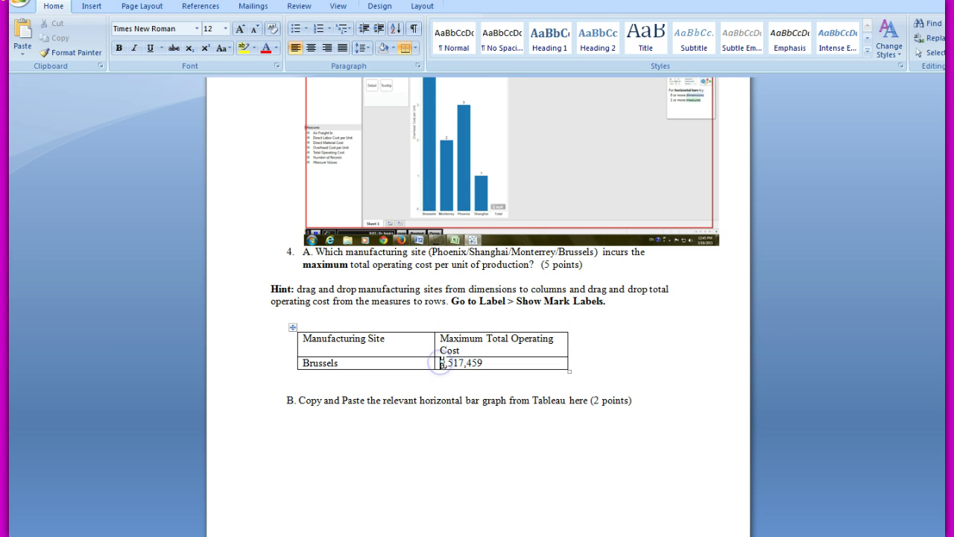
{"action": "type", "text": "$"}
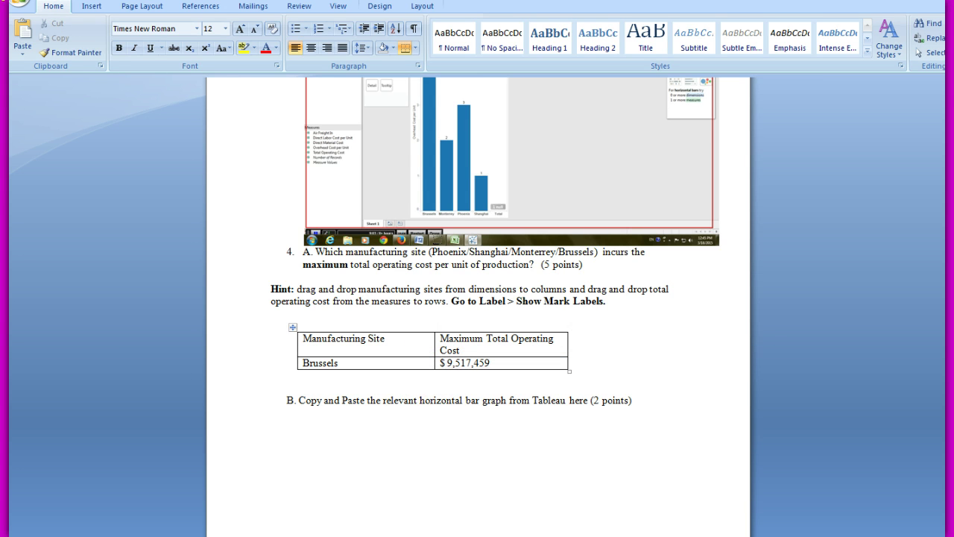
{"action": "key", "text": "alt+Tab"}
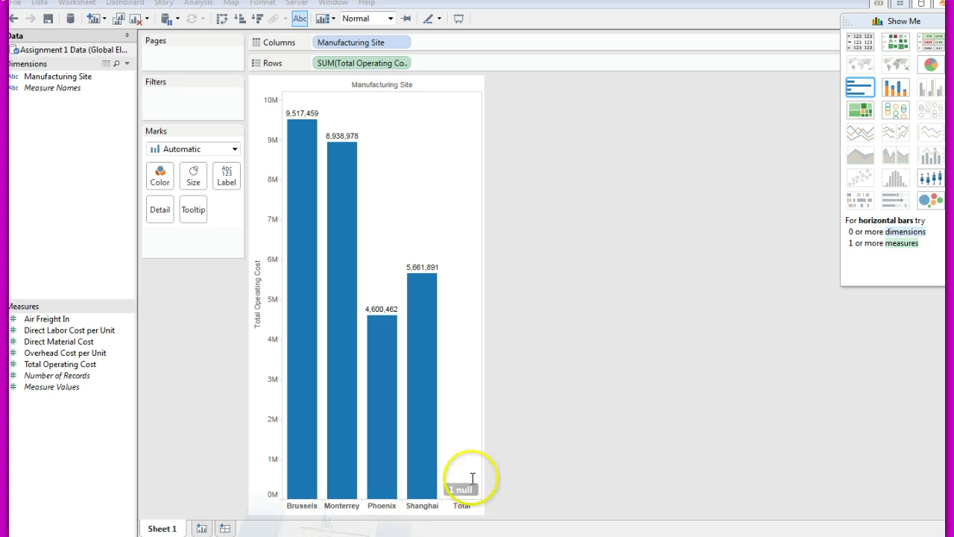
Paste the Total Operating Cost chart screenshot on a new line below question 4B.
{"action": "left_click", "coordinate": [296, 535]}
{"action": "left_click", "coordinate": [639, 400]}
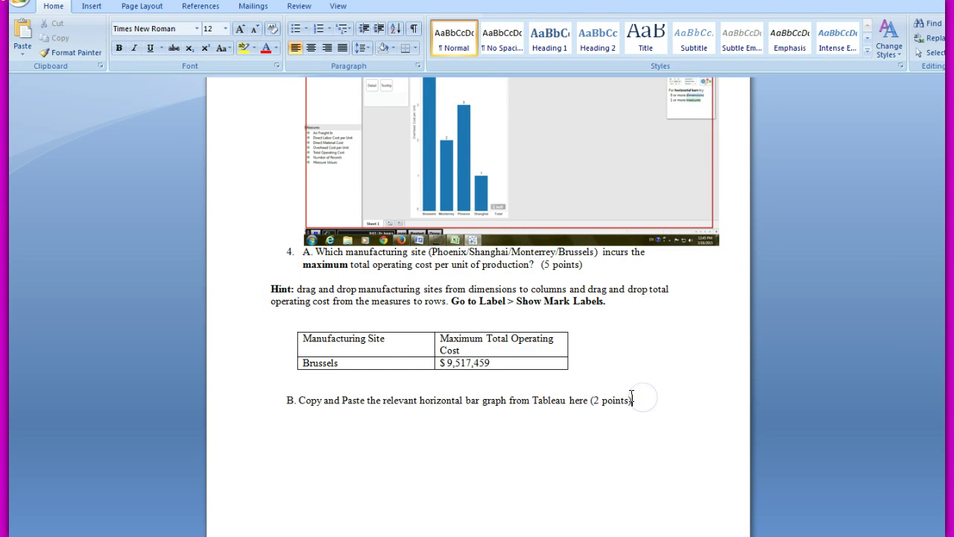
{"action": "key", "text": "Return"}
{"action": "key", "text": "ctrl+v"}
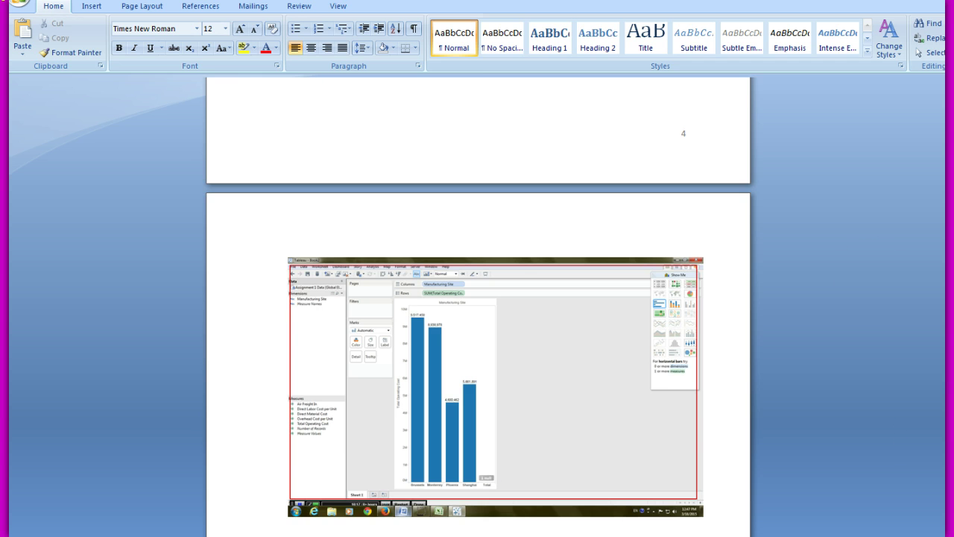
{"action": "left_click_drag", "start_coordinate": [943, 410], "coordinate": [937, 292]}
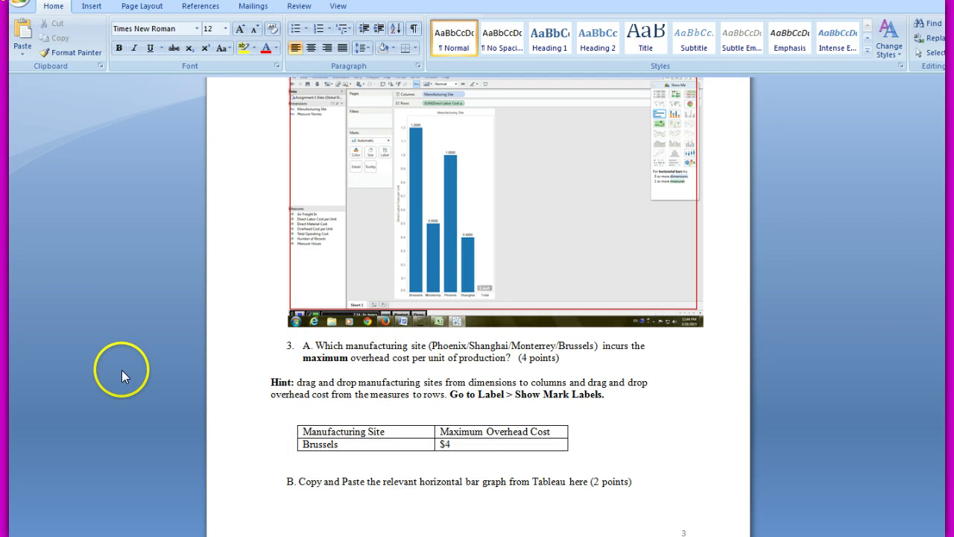